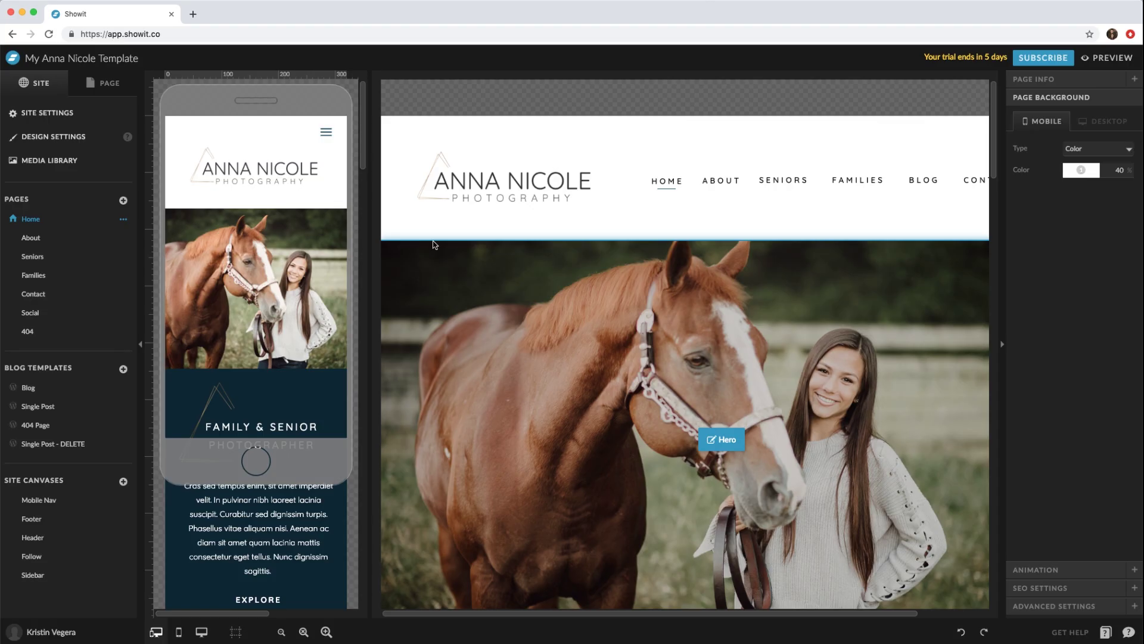
Add a blank new page, then delete it again
mouse_move(392, 131)
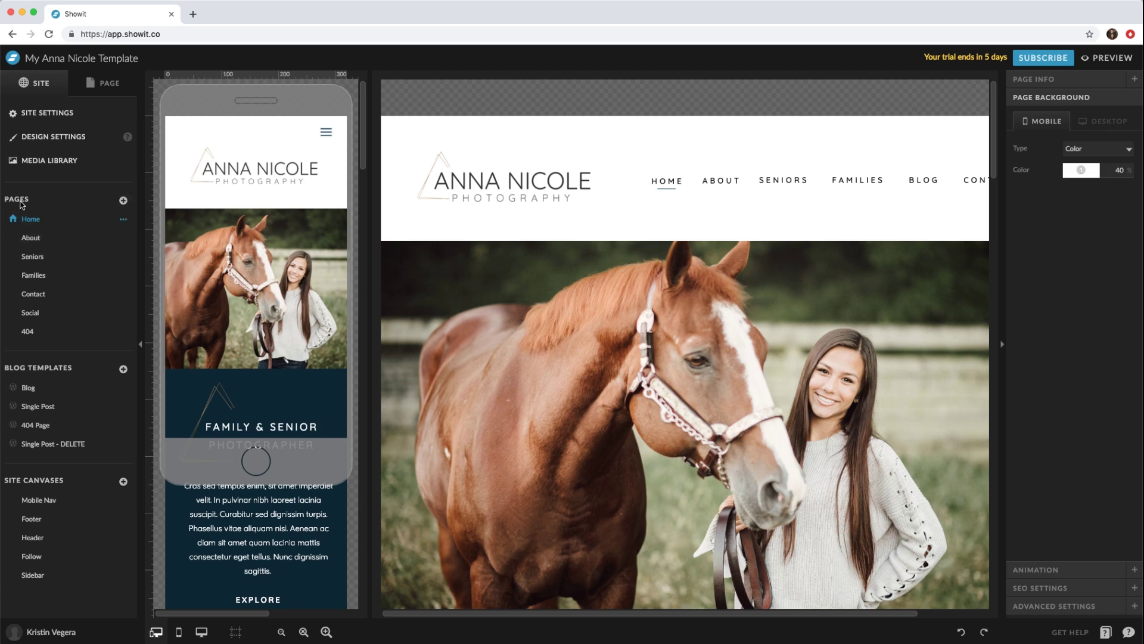
left_click(124, 202)
left_click(121, 232)
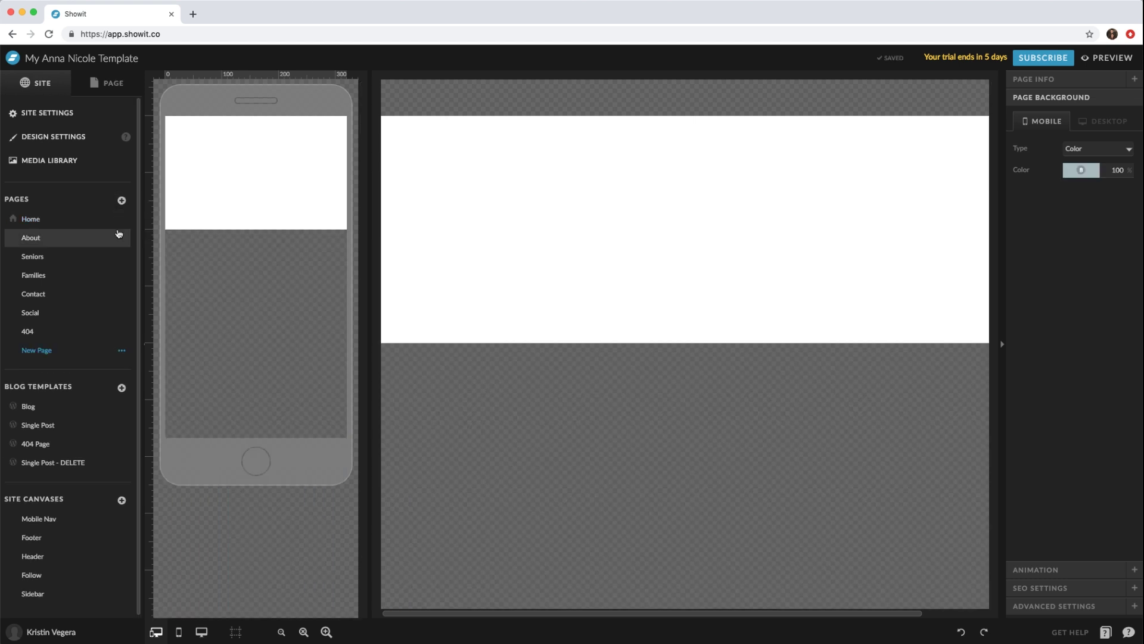
mouse_move(562, 230)
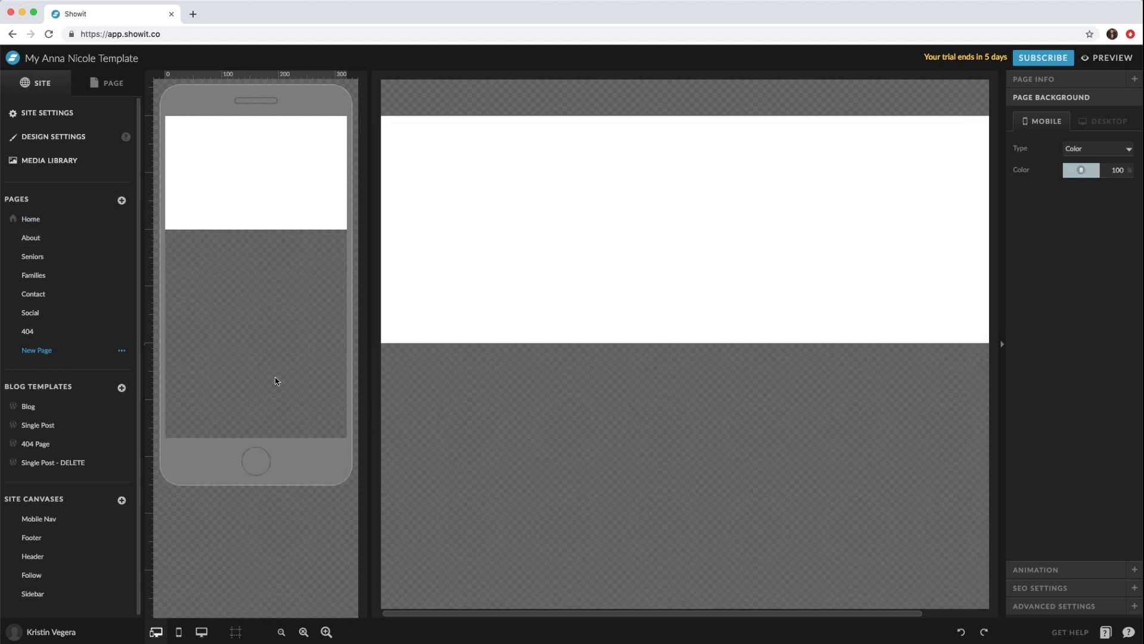
left_click(122, 351)
left_click(106, 425)
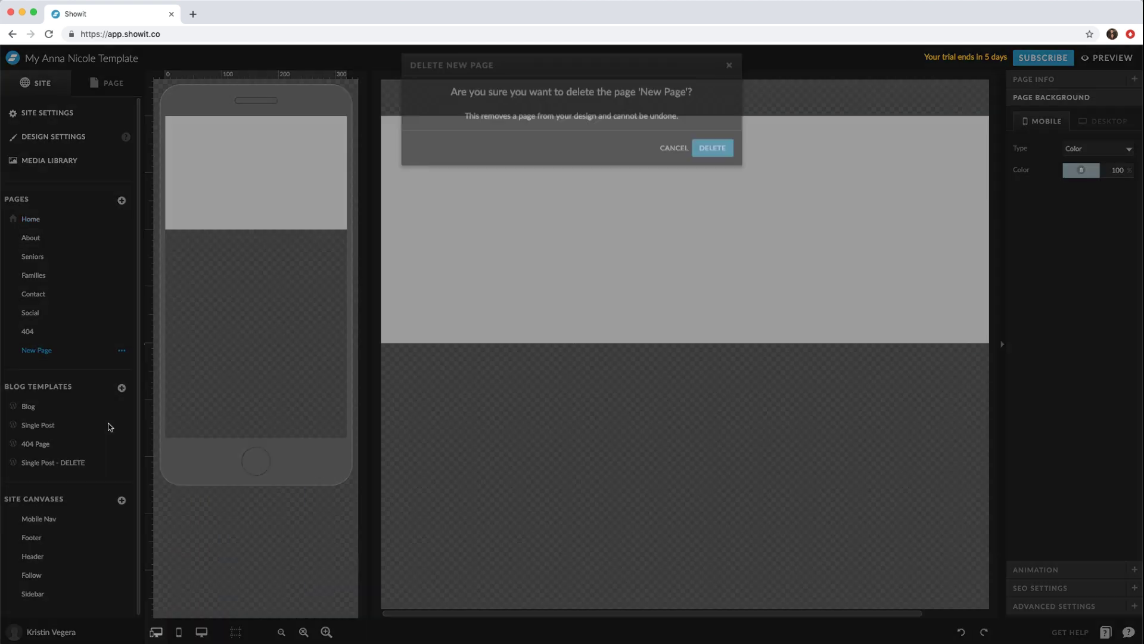
left_click(712, 162)
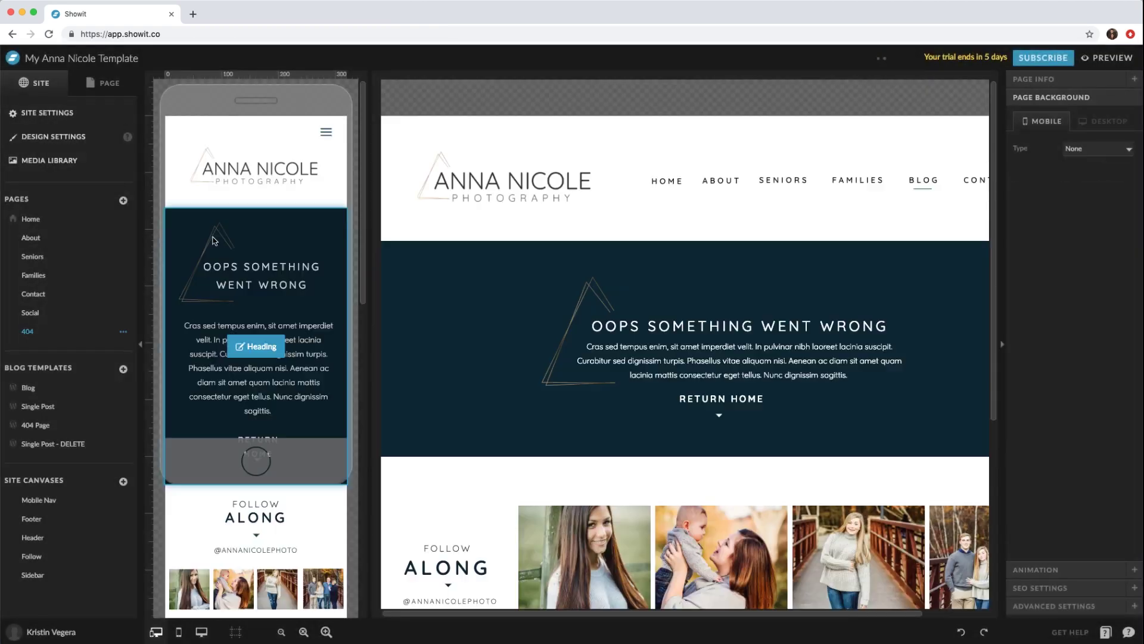
Start a new page from an existing one, previewing Home and then choosing Seniors to copy
left_click(124, 218)
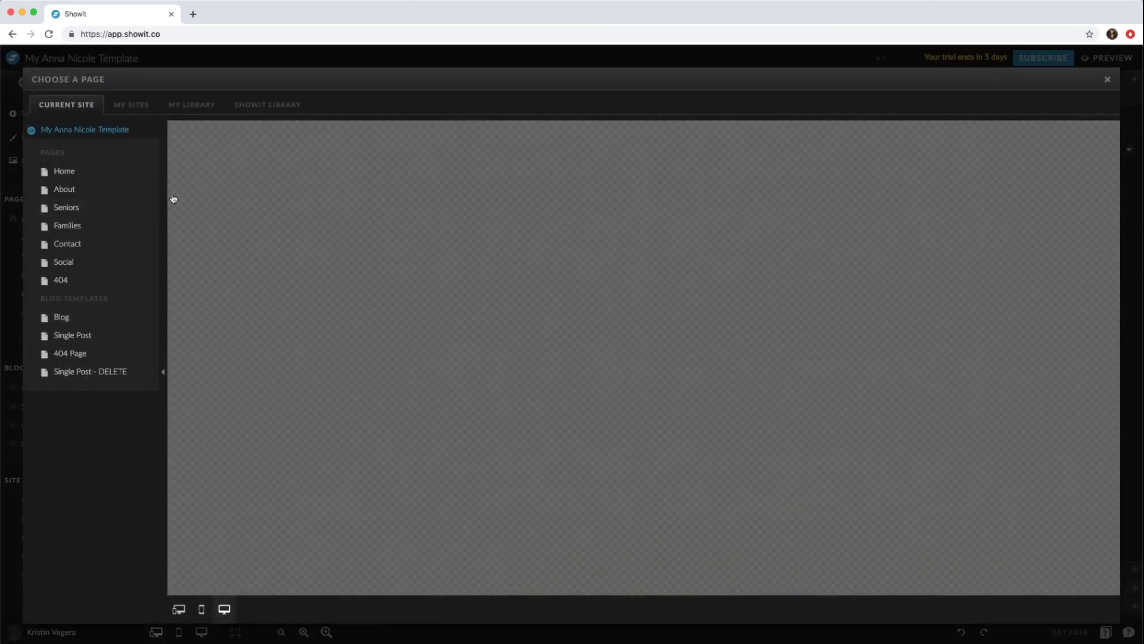
left_click(89, 175)
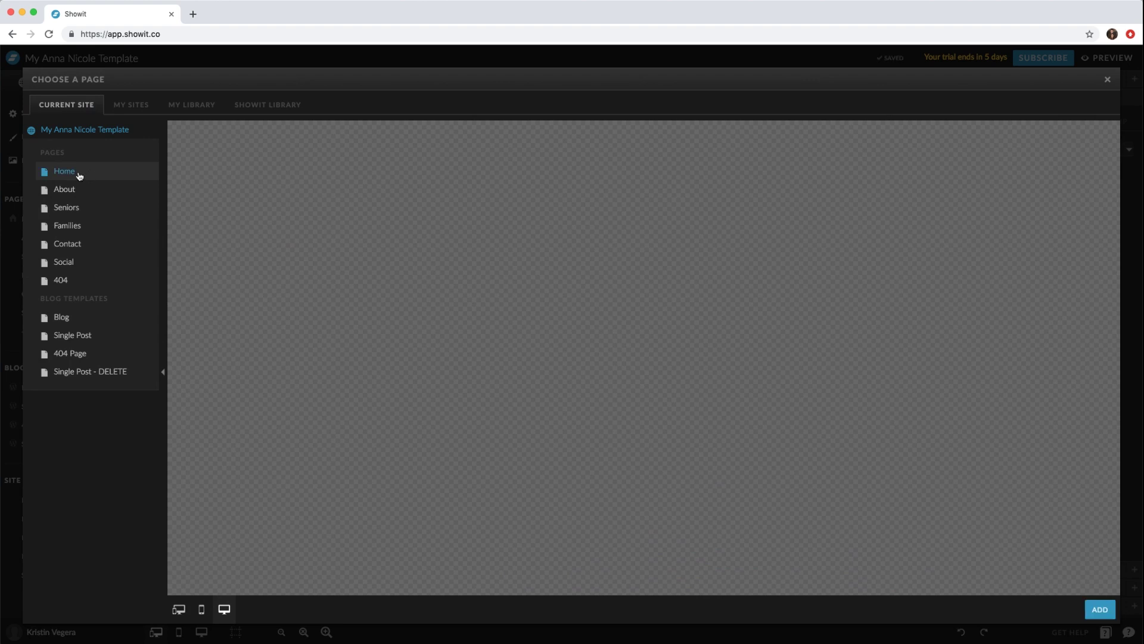
left_click(92, 206)
scroll(302, 240, "down", 15)
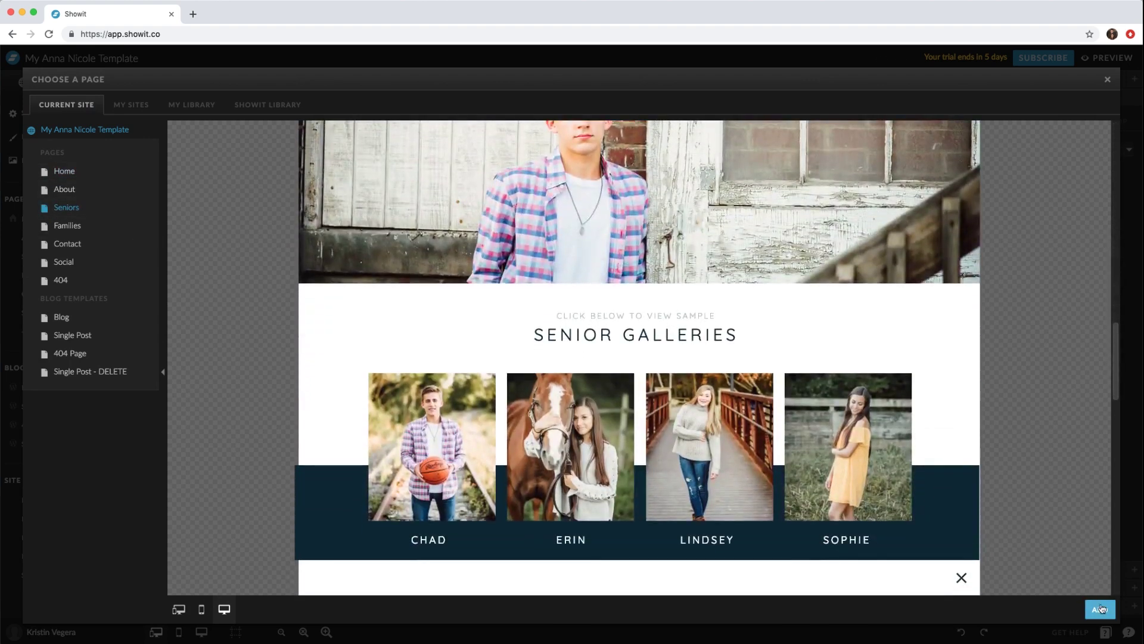
Add Seniors-1 as a copy of the Seniors page
left_click(1099, 609)
scroll(472, 310, "down", 1)
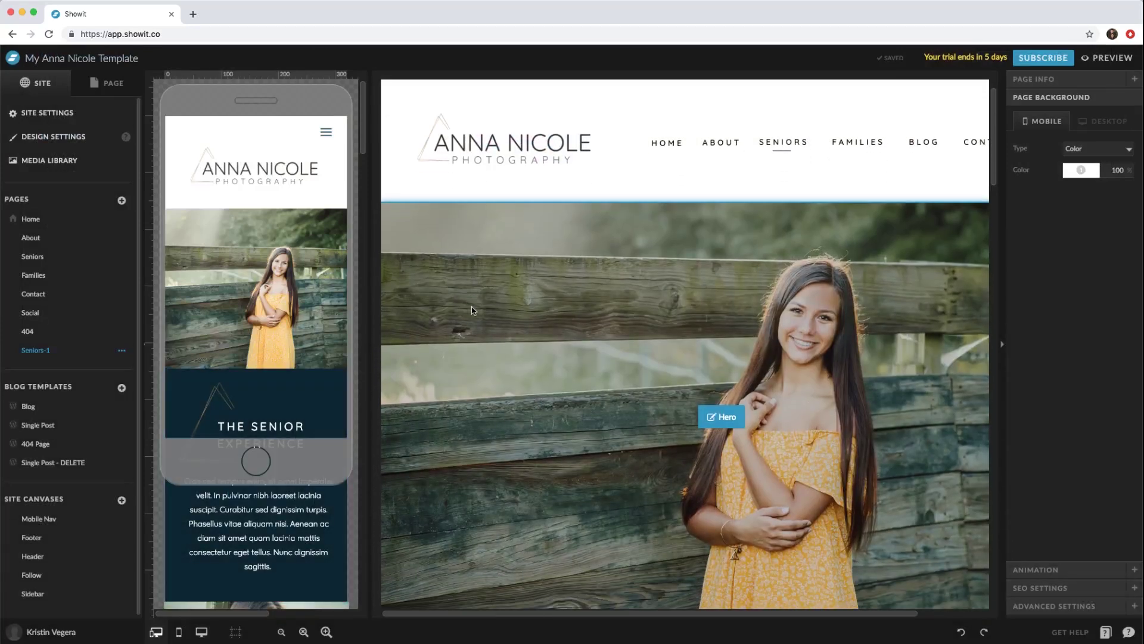
scroll(536, 286, "down", 10)
scroll(564, 272, "down", 10)
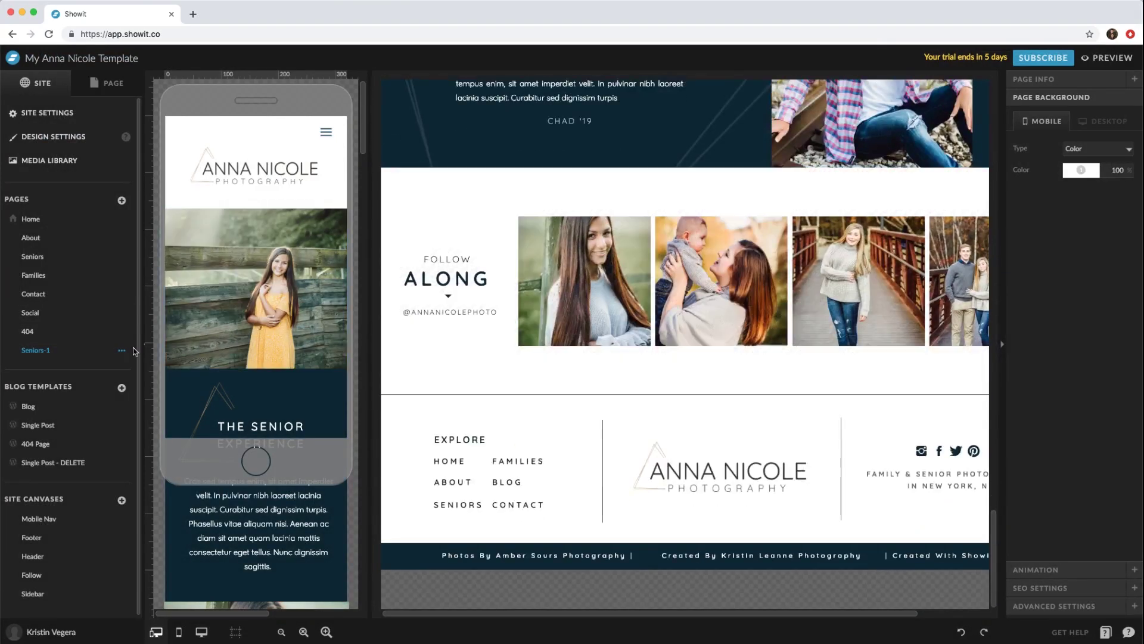
Delete the Seniors-1 page
left_click(122, 351)
left_click(106, 424)
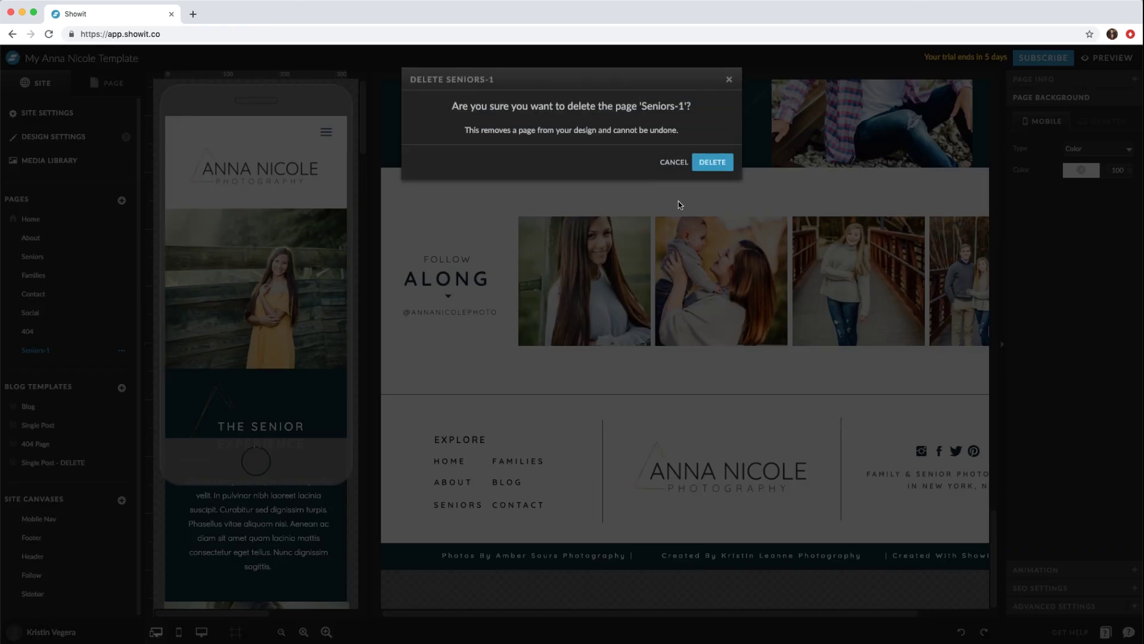
left_click(711, 163)
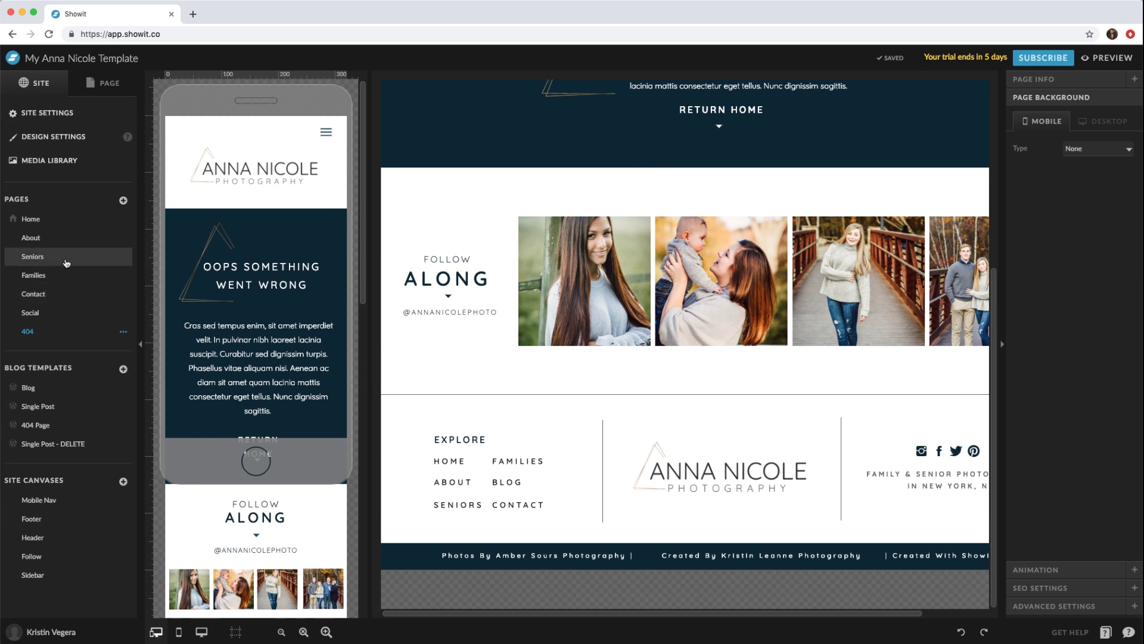
Duplicate the Families page, then delete the resulting Families-1 copy
left_click(48, 277)
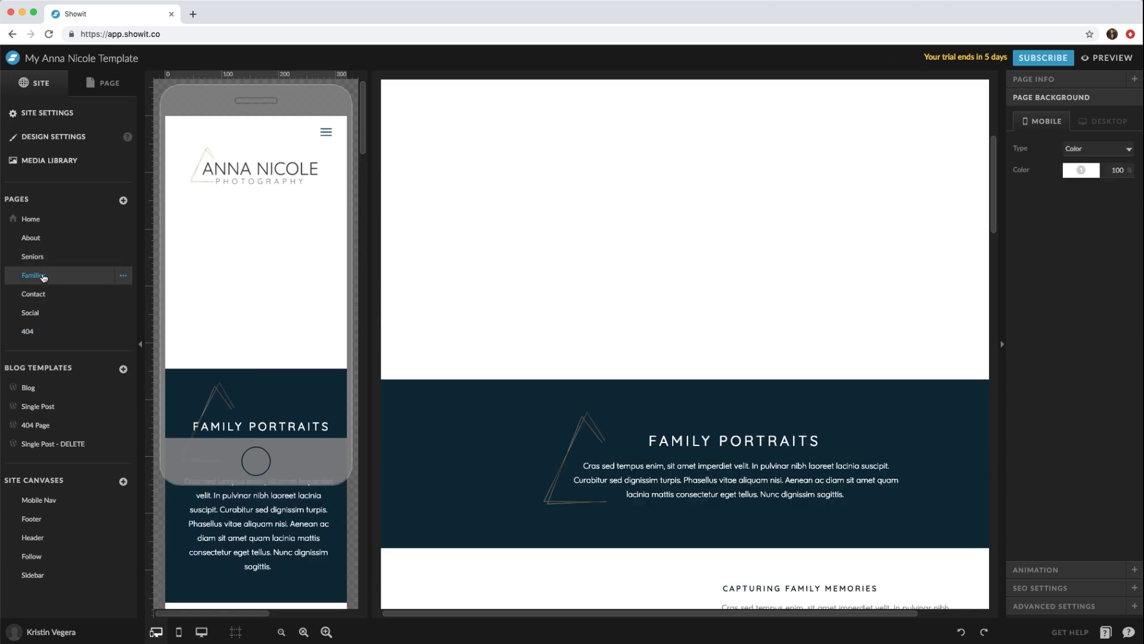
left_click(124, 277)
left_click(116, 304)
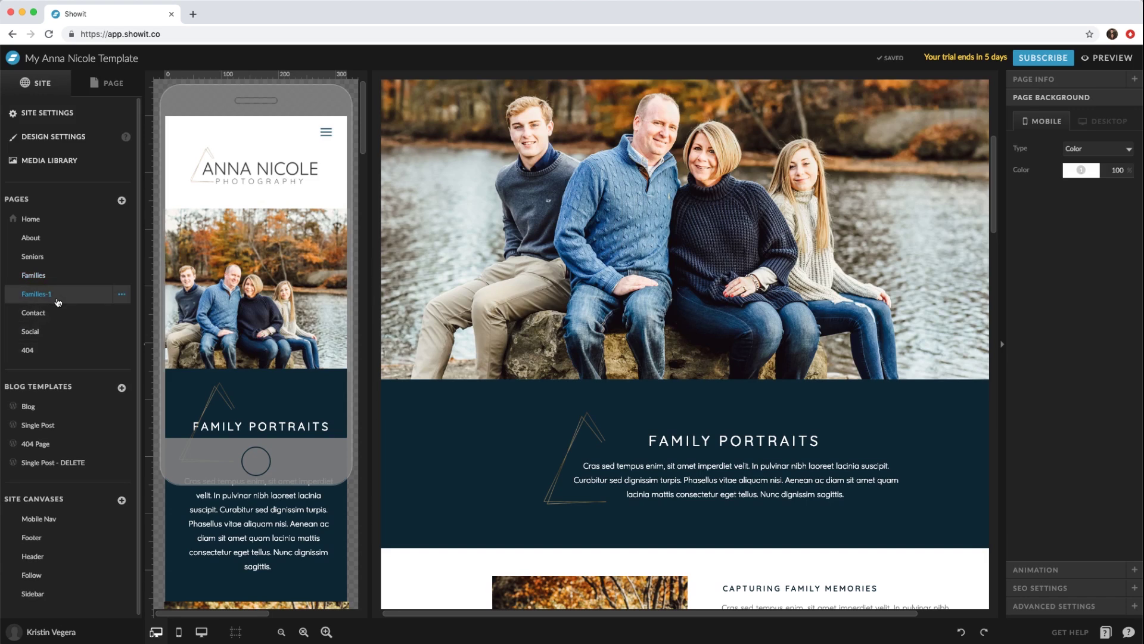
left_click(122, 295)
left_click(107, 368)
left_click(713, 162)
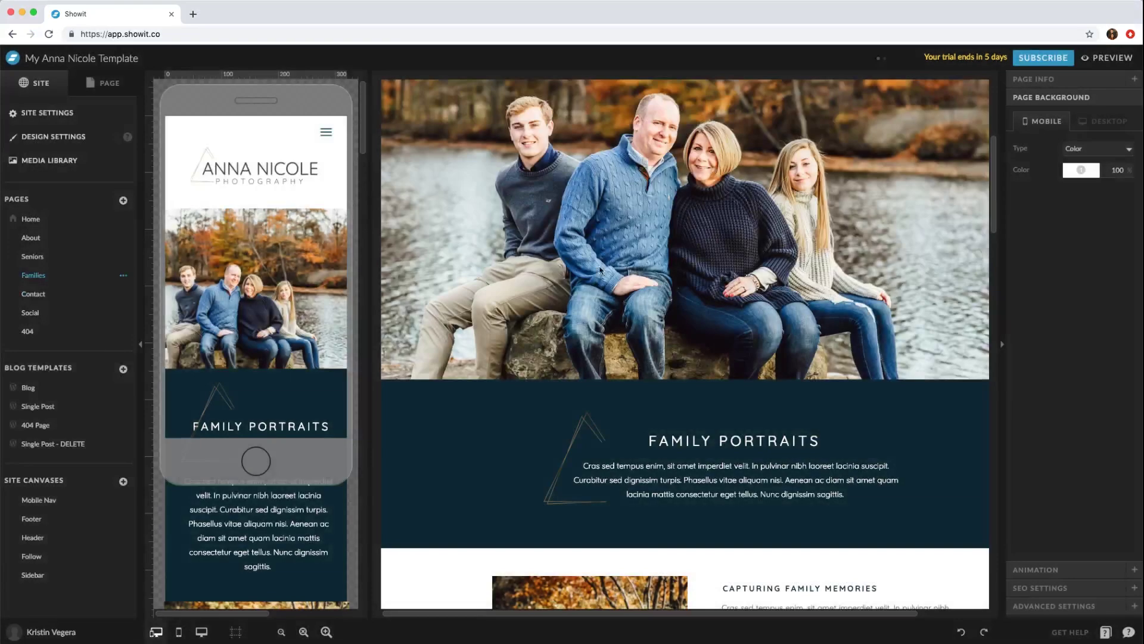
Duplicate the 404 page and rename the 404-1 copy to 'Test'
left_click(87, 332)
scroll(715, 358, "up", 10)
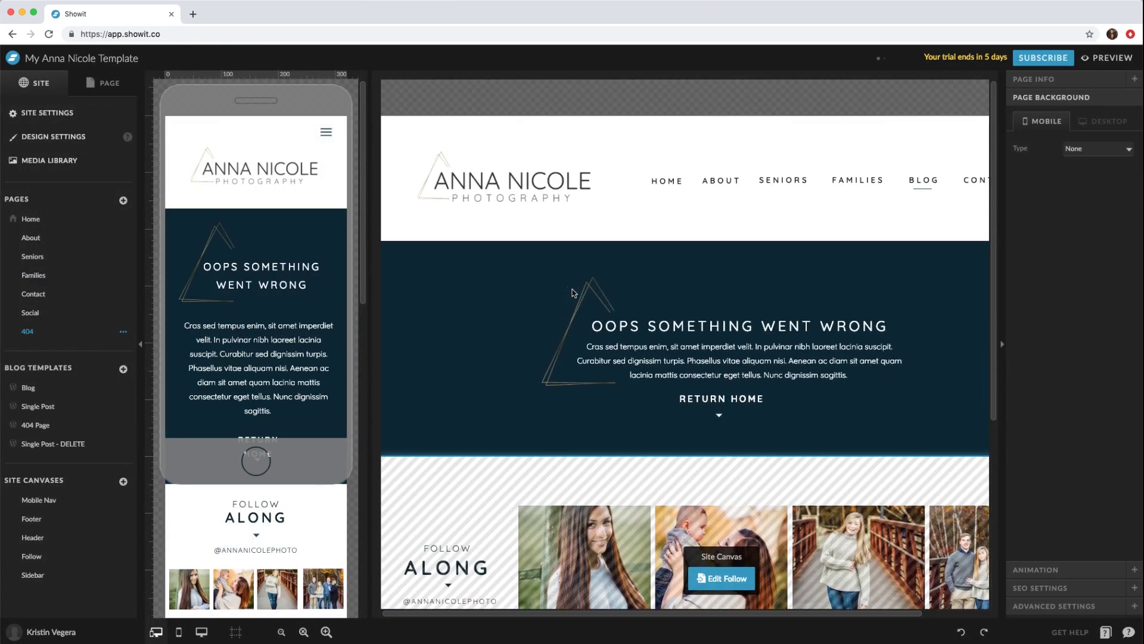
left_click(123, 331)
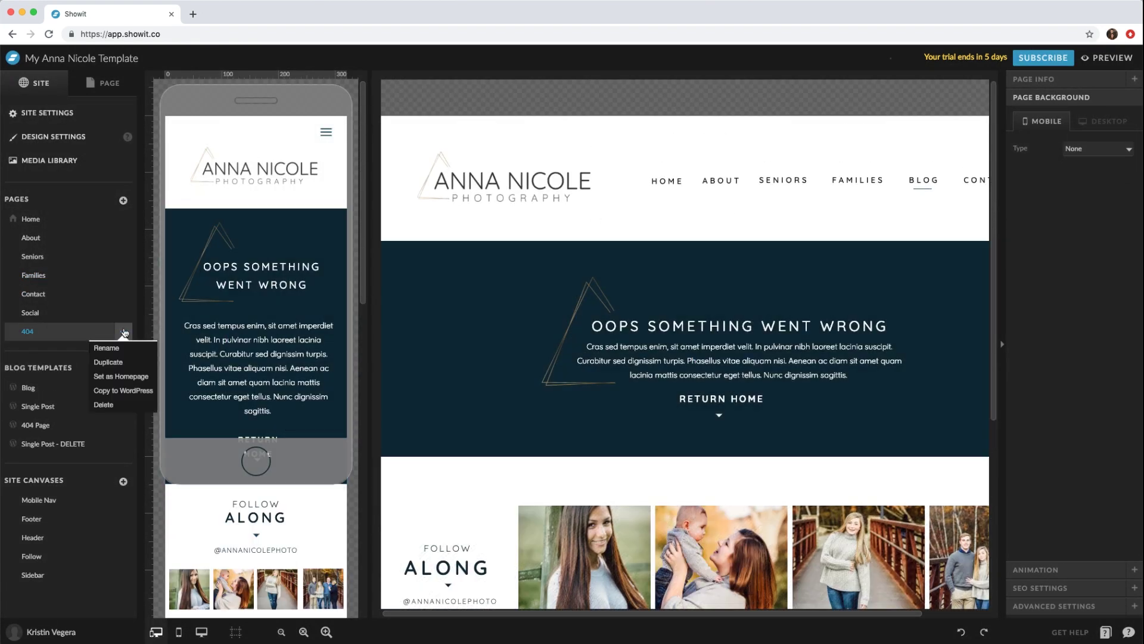
left_click(109, 362)
left_click(122, 350)
left_click(122, 362)
type("Test")
key("Return")
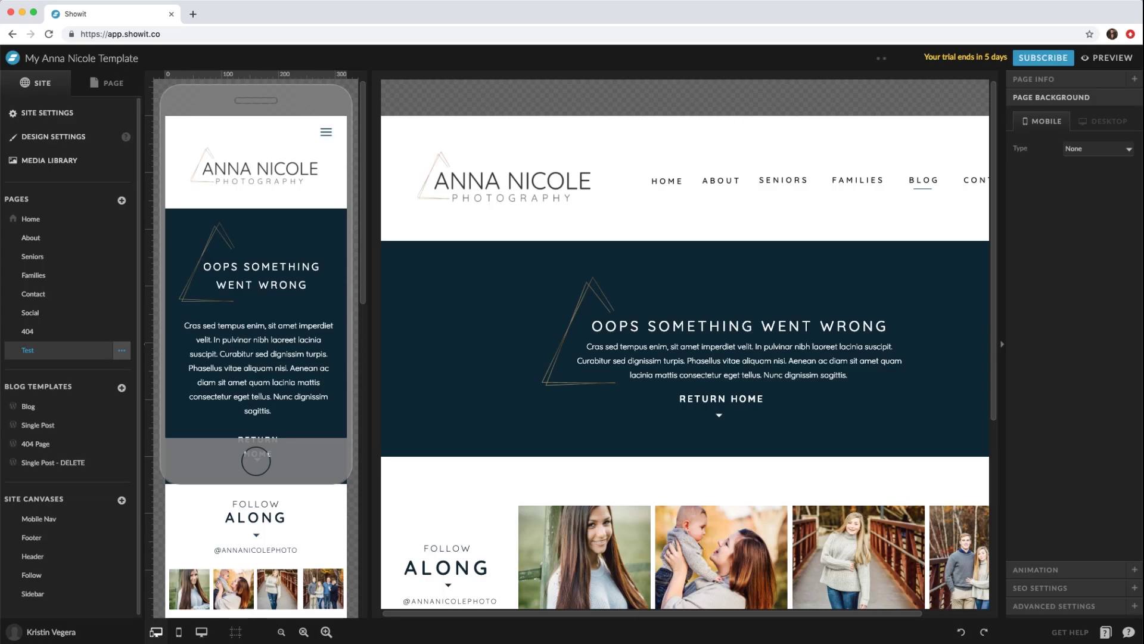
Delete the 404 heading, text, triangle and arrow from the Test page's Heading section
left_click(111, 87)
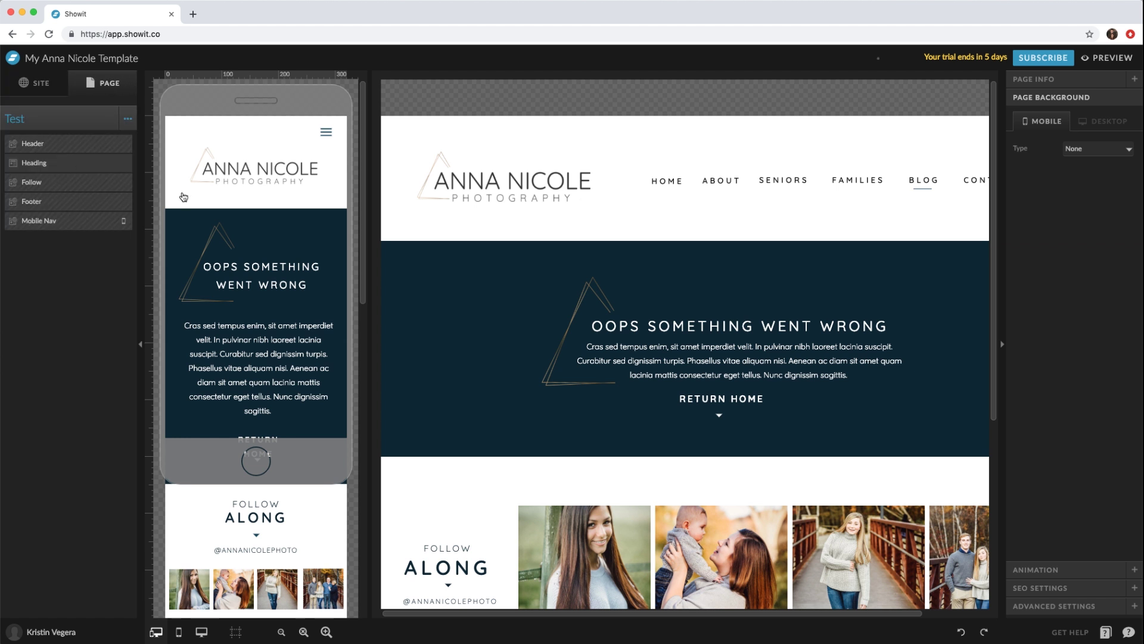
left_click(524, 297)
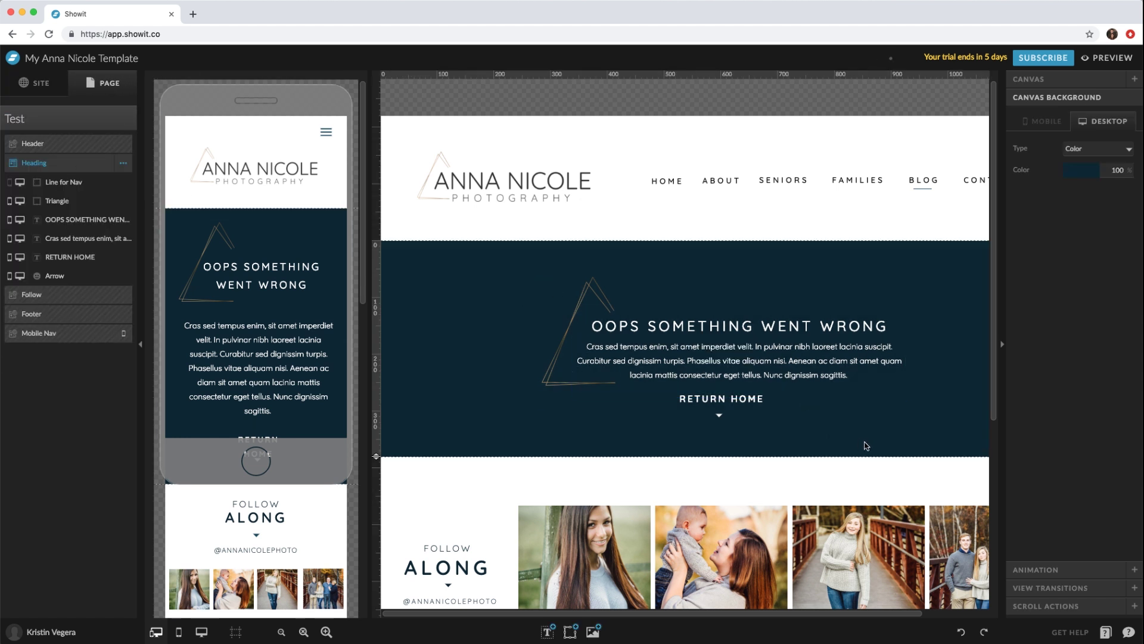
left_click_drag(865, 442, 507, 274)
key("Delete")
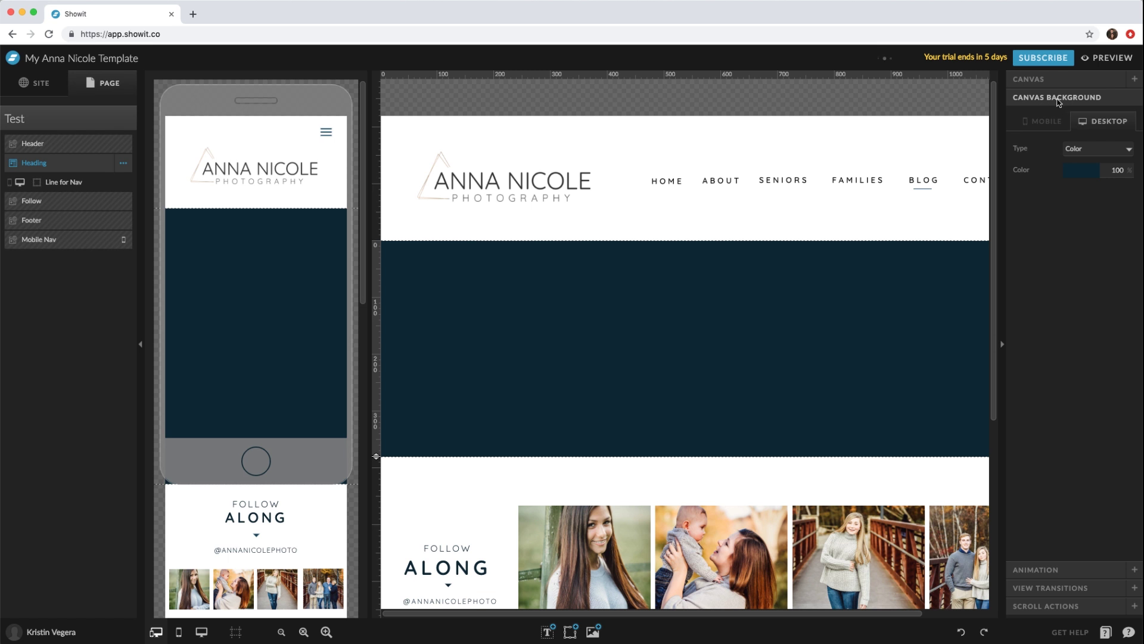
Set the Heading canvas background to white for both desktop and mobile
left_click(1083, 173)
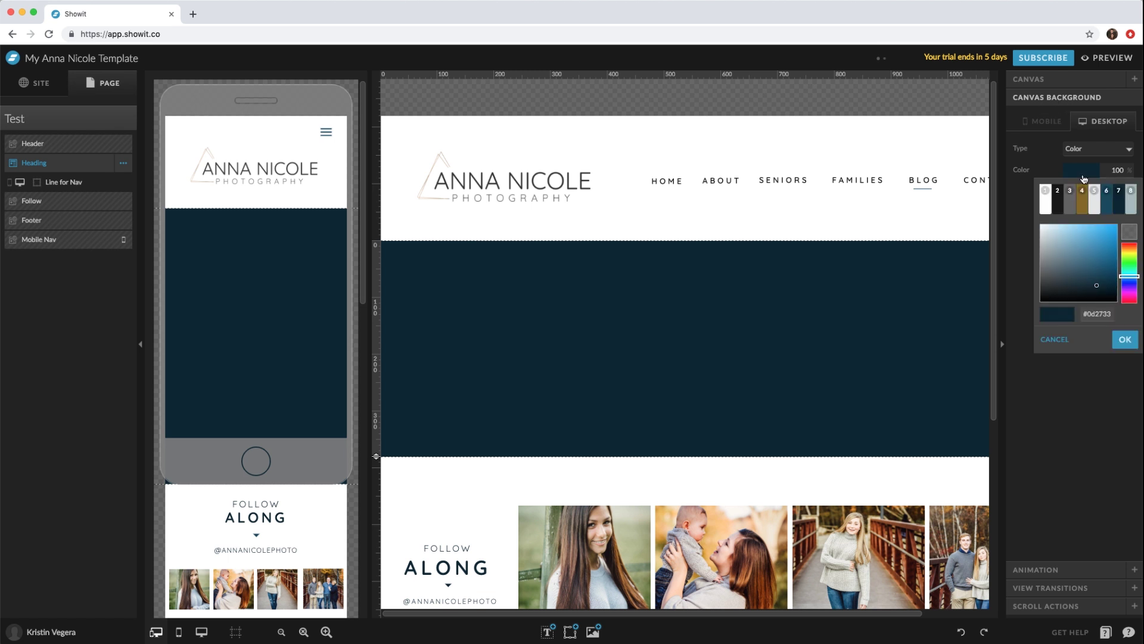
left_click(1044, 206)
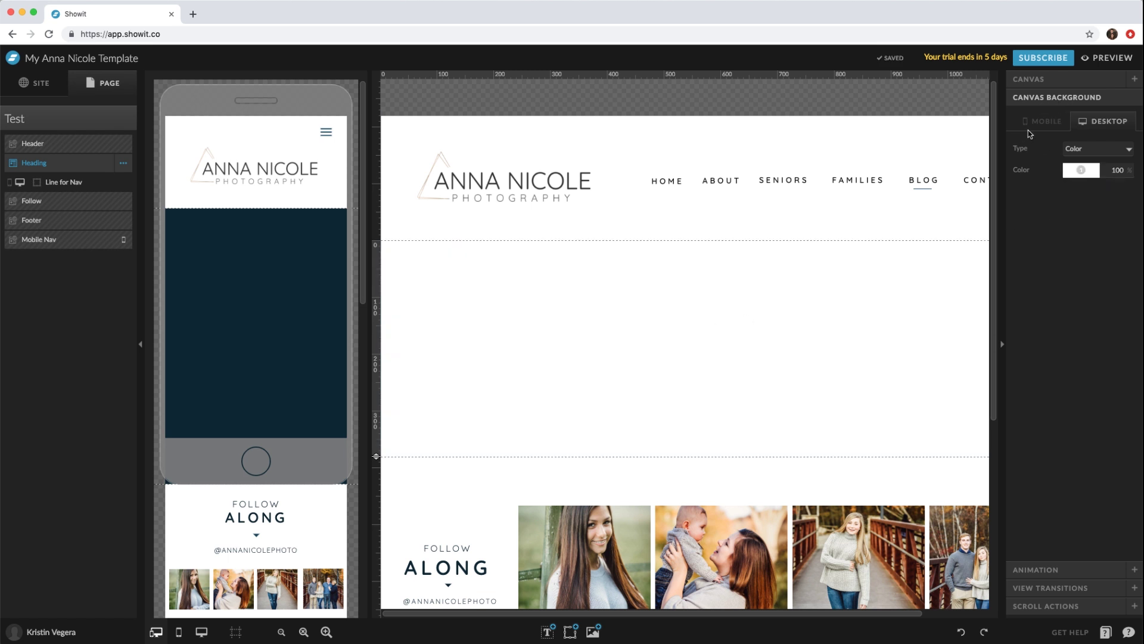
left_click(1040, 121)
left_click(1077, 171)
left_click(1041, 207)
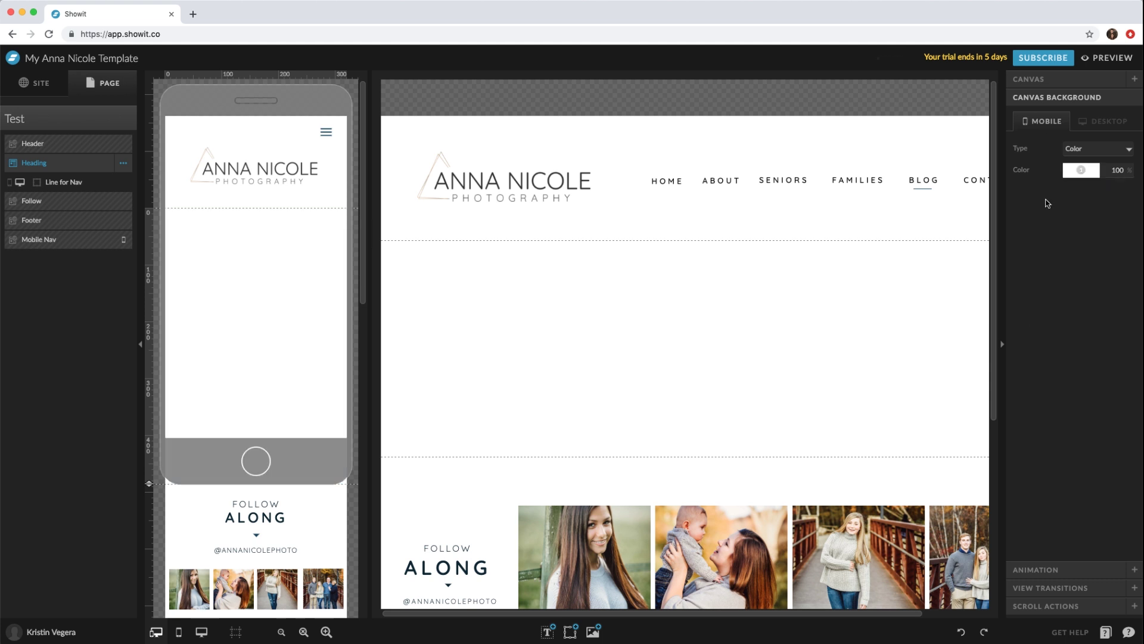
left_click(630, 333)
scroll(630, 333, "down", 5)
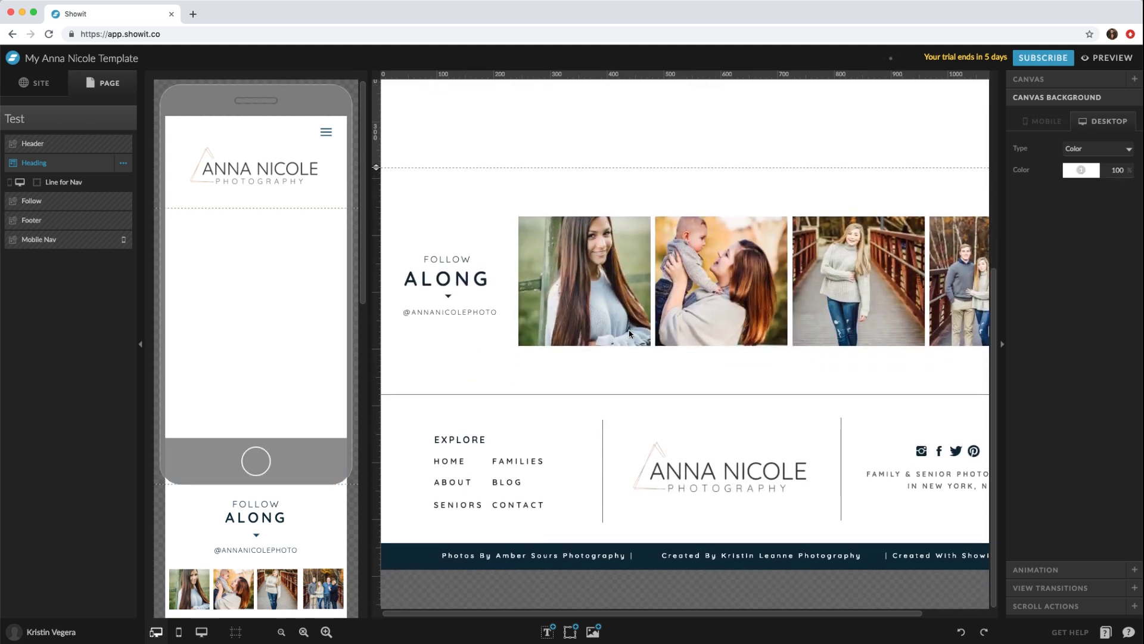
scroll(629, 332, "up", 5)
mouse_move(505, 186)
scroll(679, 212, "down", 5)
mouse_move(524, 235)
Open the Home page and enter header editing
left_click(37, 86)
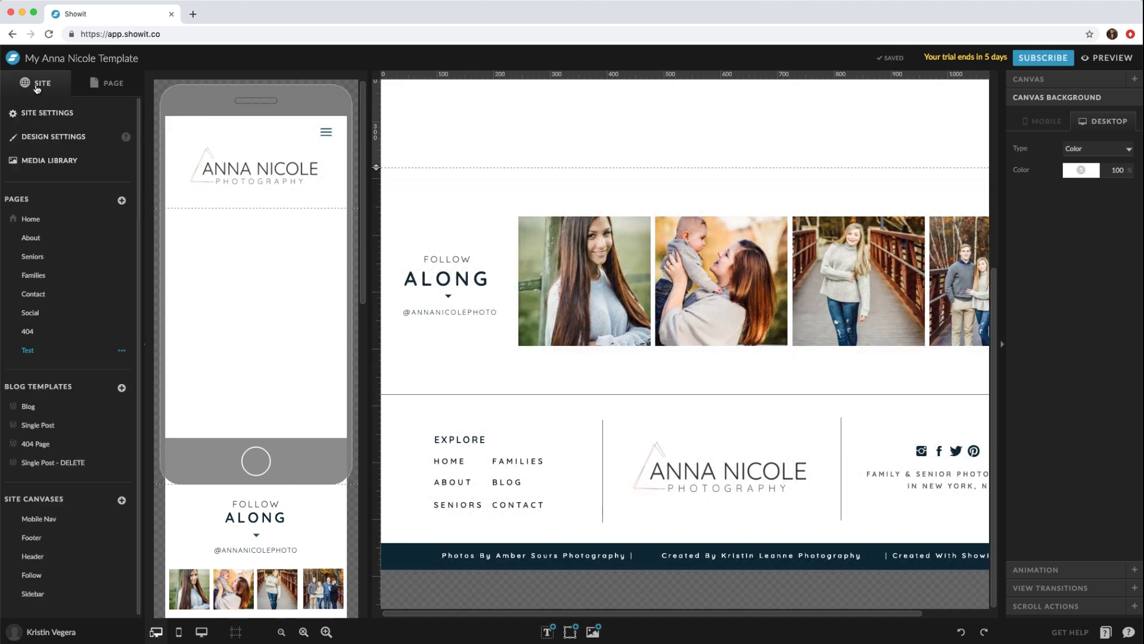
left_click(31, 219)
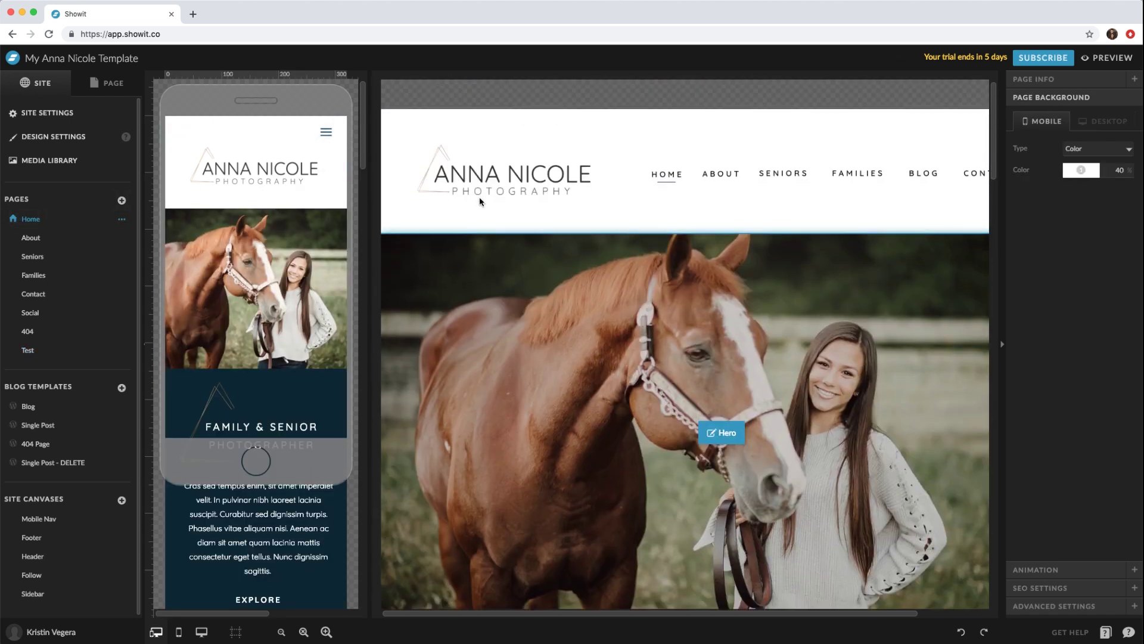
scroll(479, 197, "up", 5)
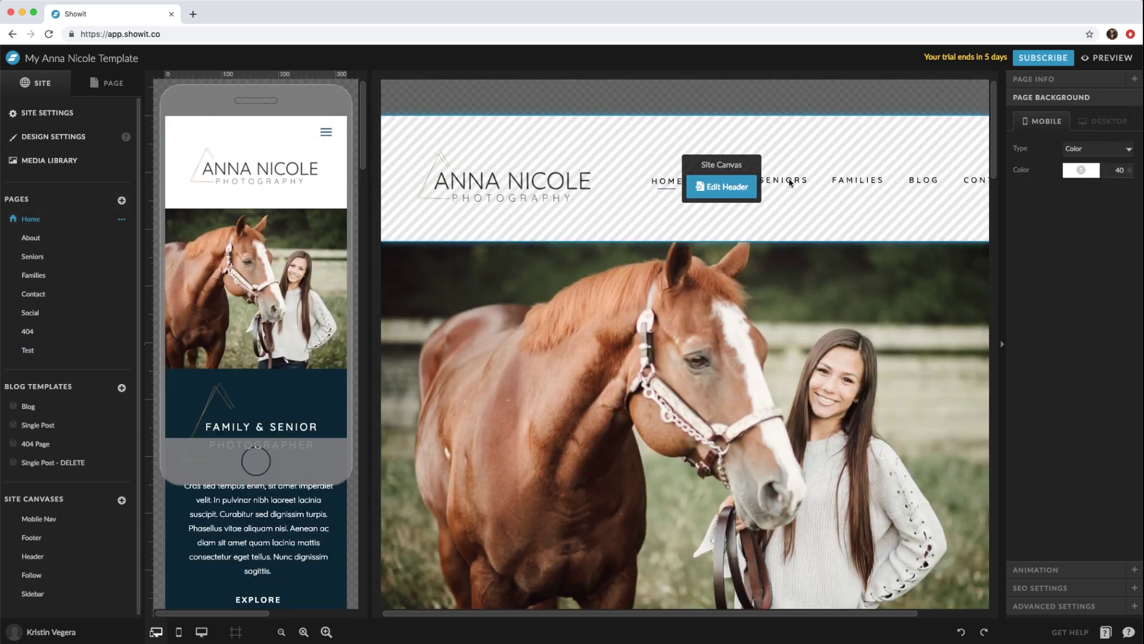
left_click(724, 188)
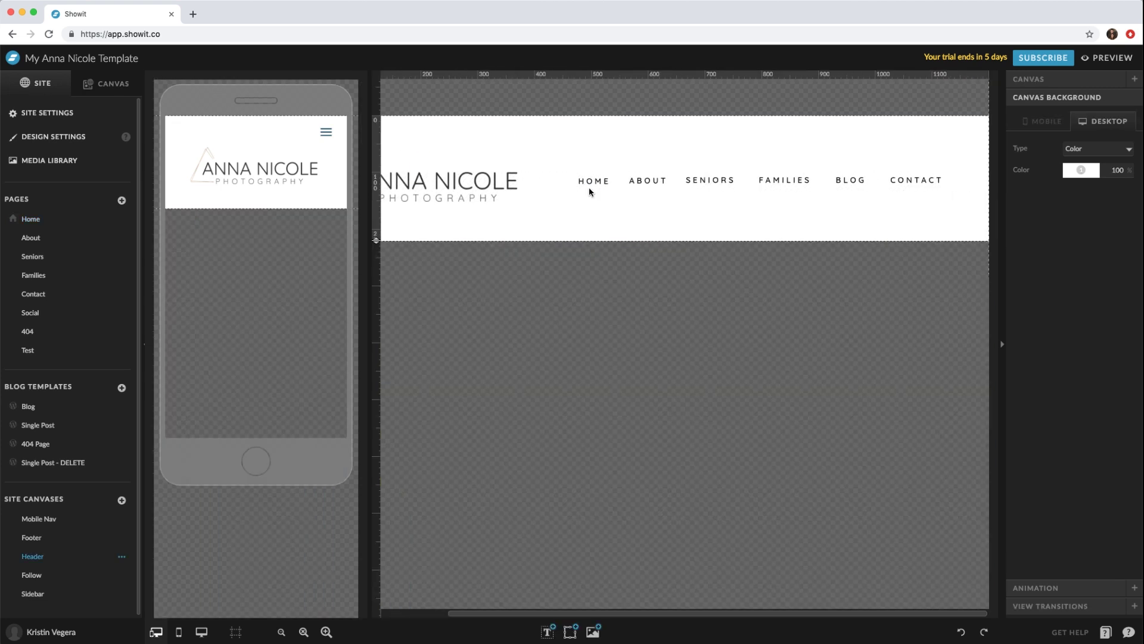
left_click_drag(927, 196, 583, 179)
left_click(882, 222)
In desktop-only view, shift the logo and nav left, then move the nav closer to the logo
left_click(201, 631)
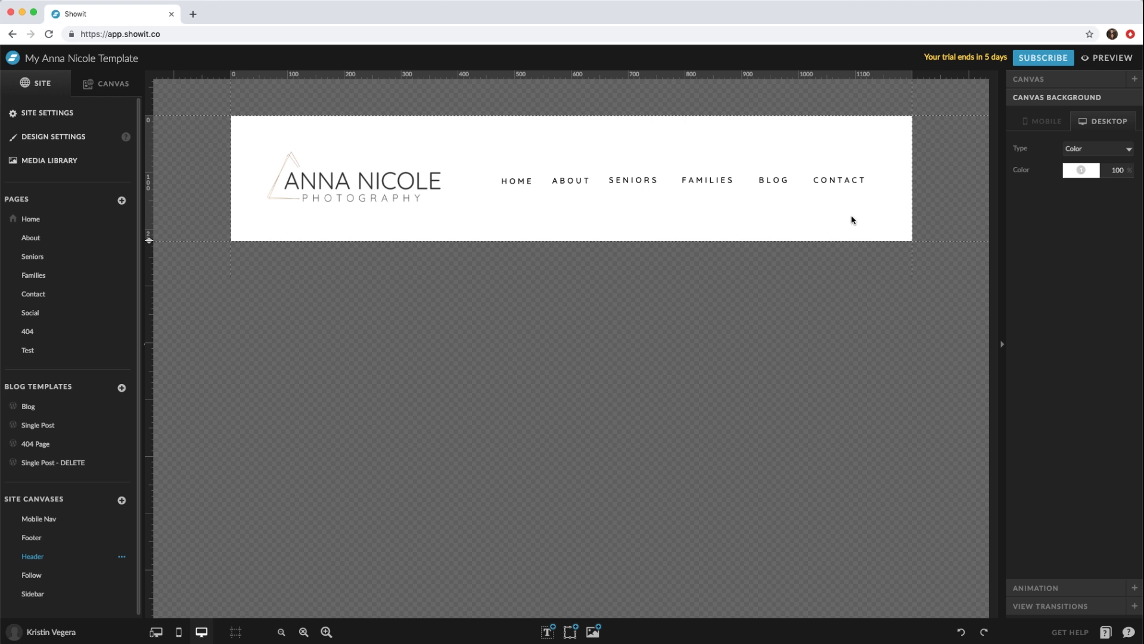
left_click_drag(851, 219, 267, 151)
left_click_drag(345, 183, 321, 183)
left_click(789, 217)
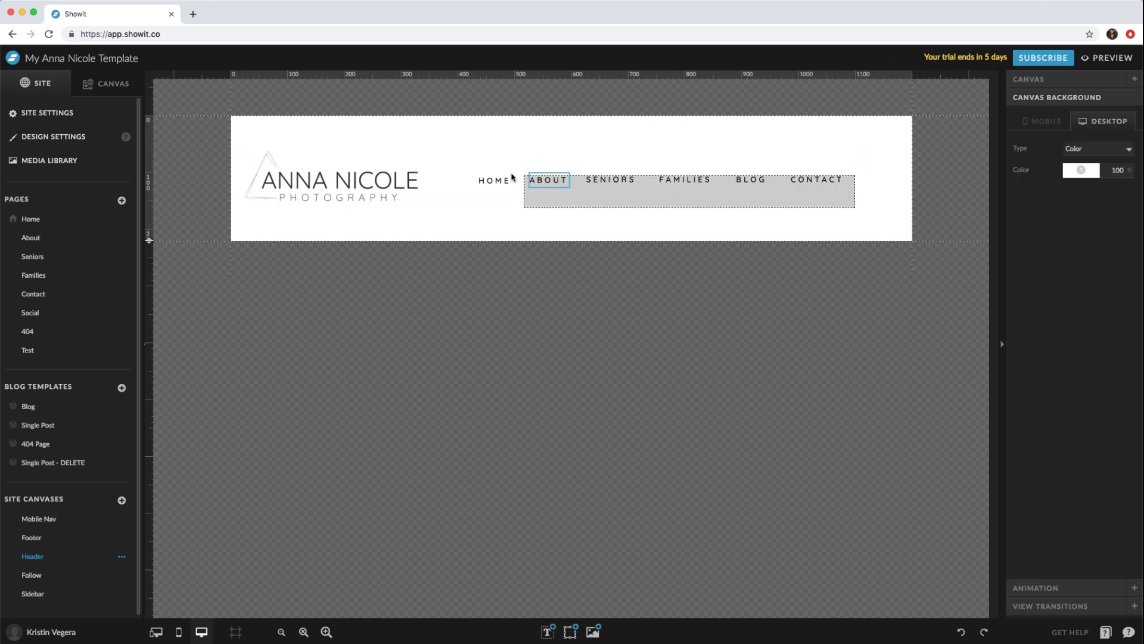
left_click(481, 172)
left_click_drag(500, 180, 475, 181)
left_click(555, 223)
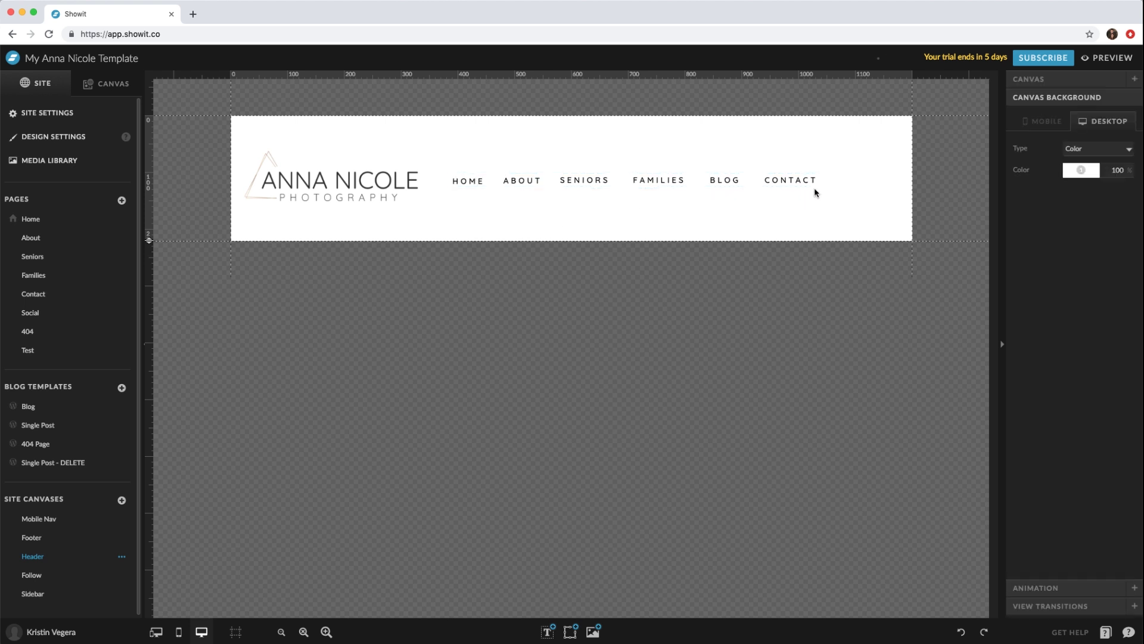
Duplicate the CONTACT nav item to its right and relabel the copy TEST
left_click(795, 180)
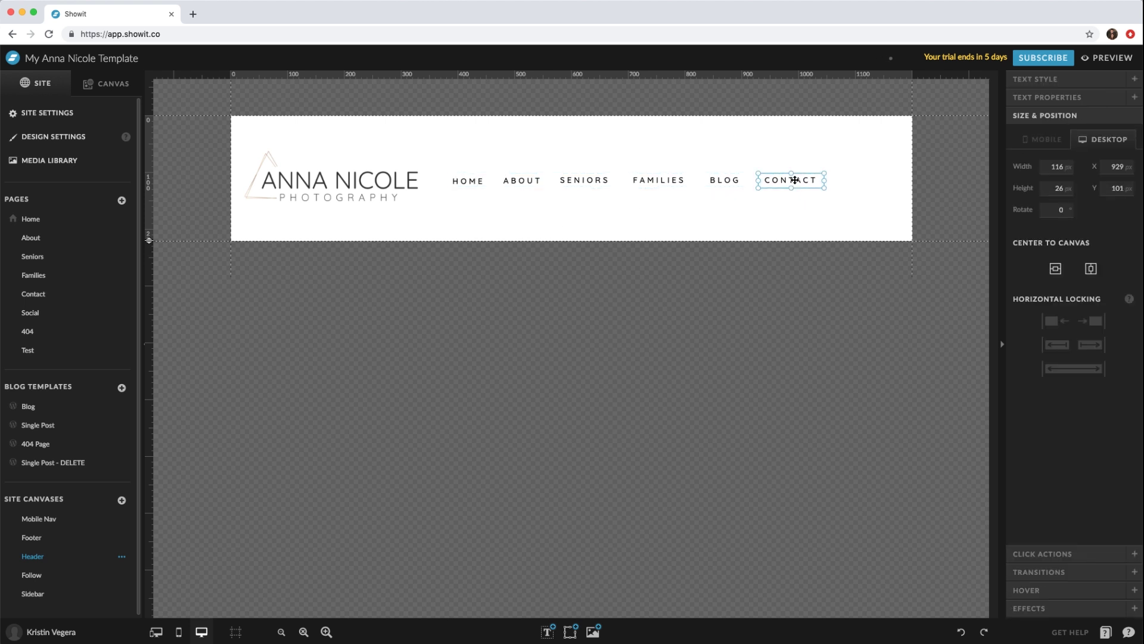
left_click_drag(795, 180, 861, 185, "alt")
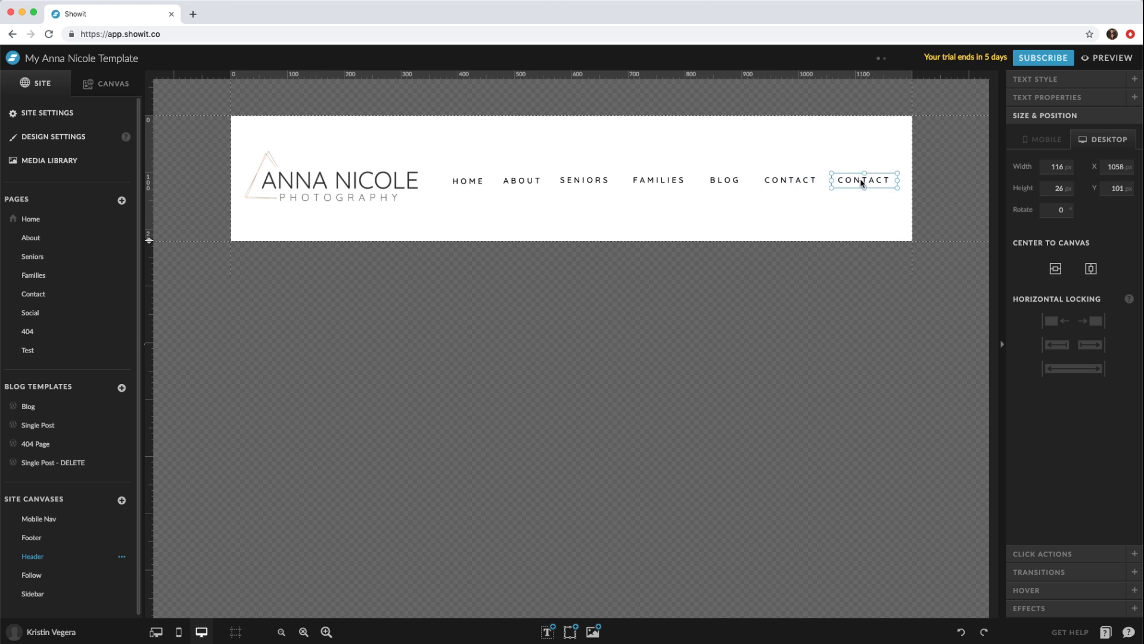
double_click(861, 184)
type("TEST")
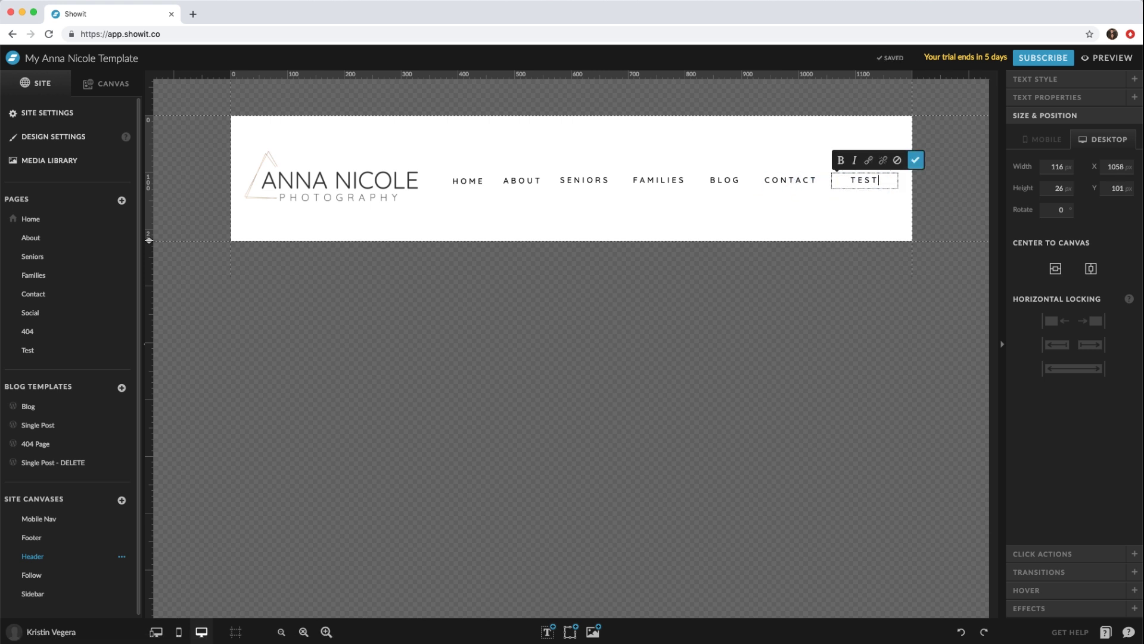
left_click(915, 159)
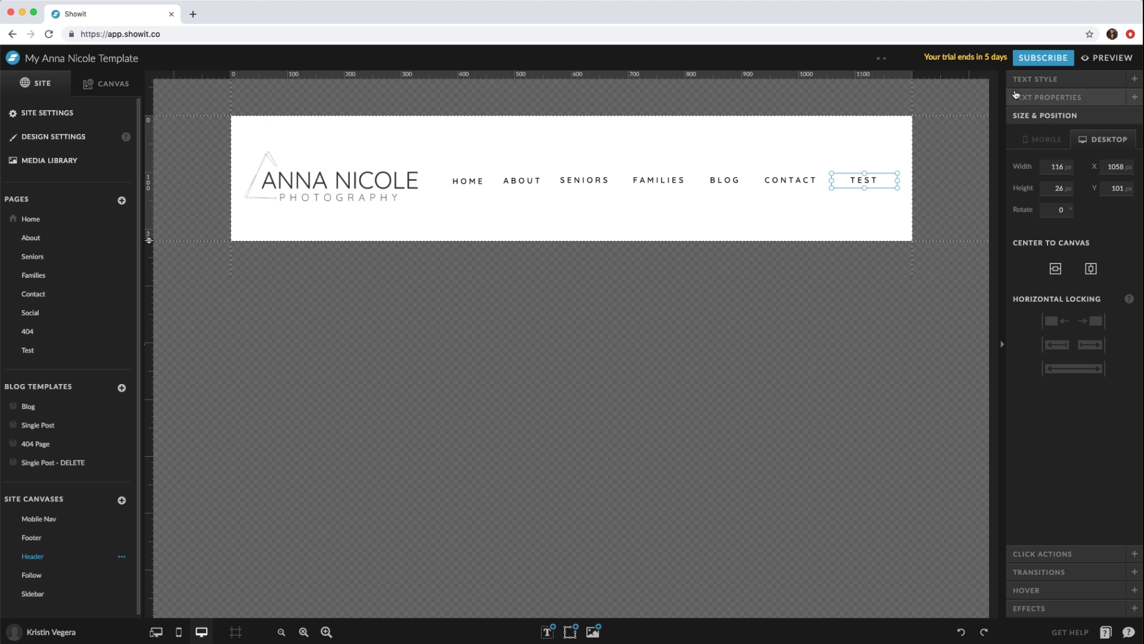
Set the TEST item's click action to link to the Test page
left_click(1038, 555)
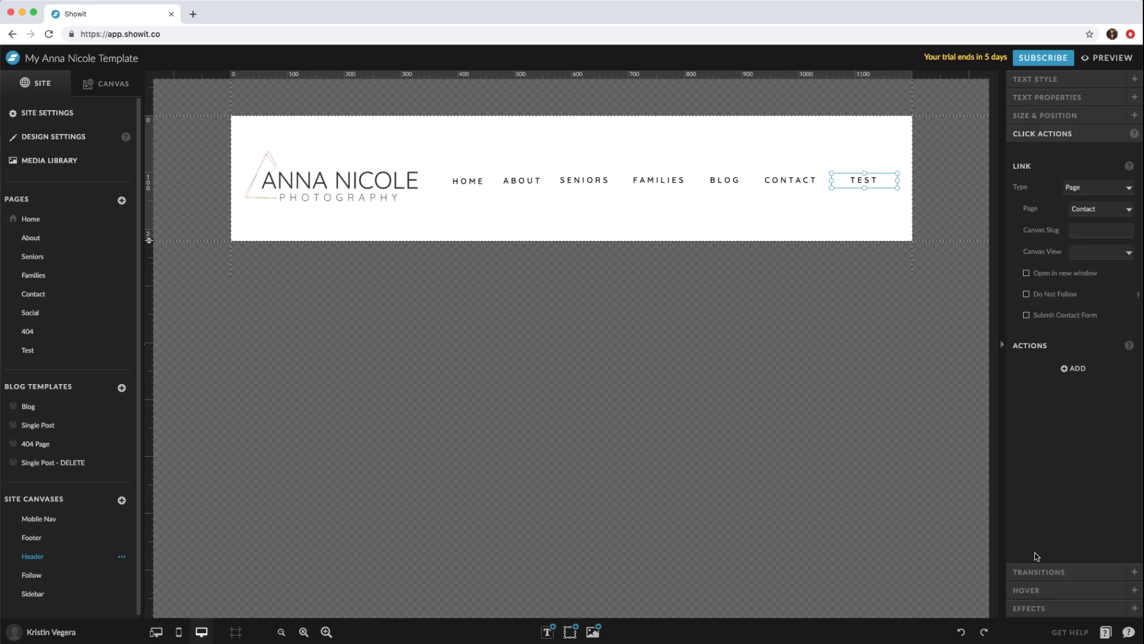
left_click(1100, 209)
left_click(1107, 237)
left_click(64, 221)
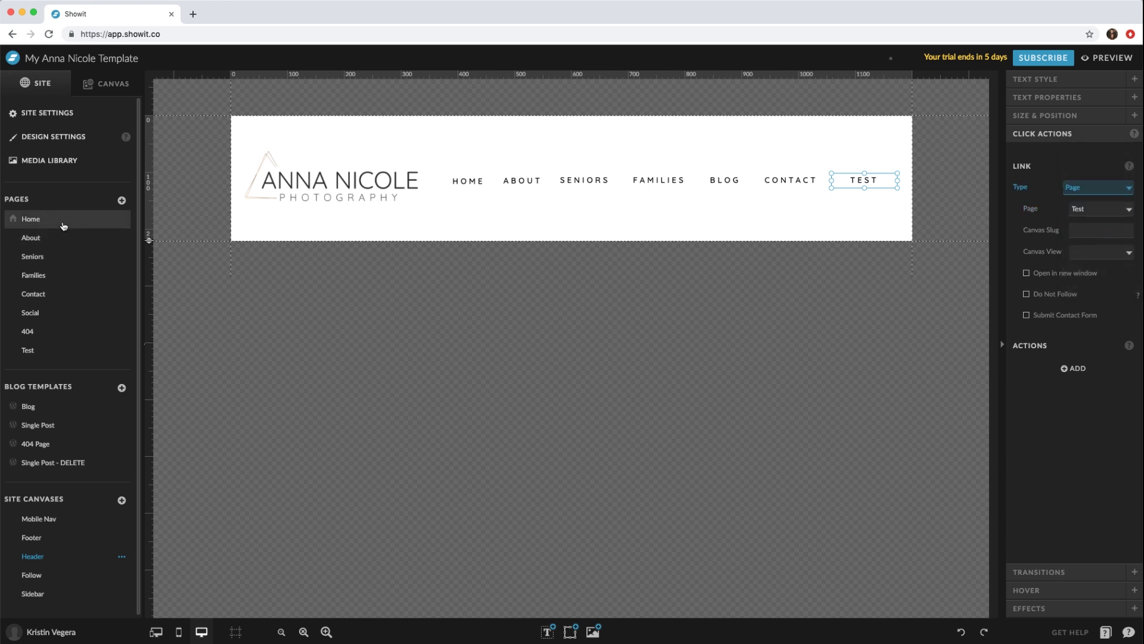
Select the Hero section's Line for Nav and nudge it left until it sits under HOME
mouse_move(464, 200)
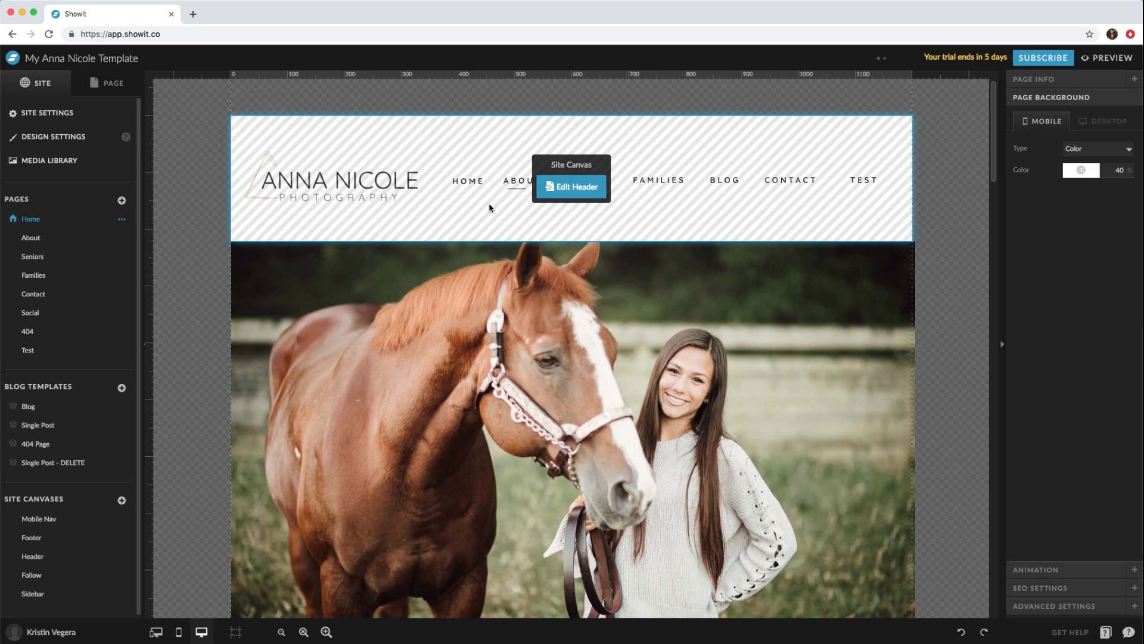
left_click(513, 192)
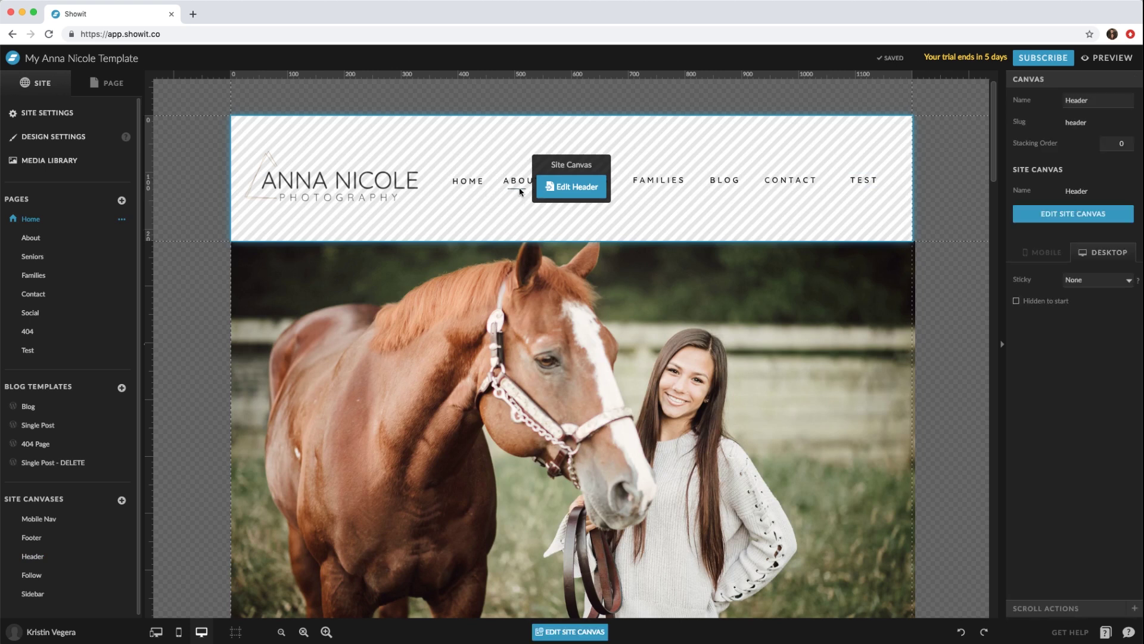
left_click(113, 83)
left_click(57, 161)
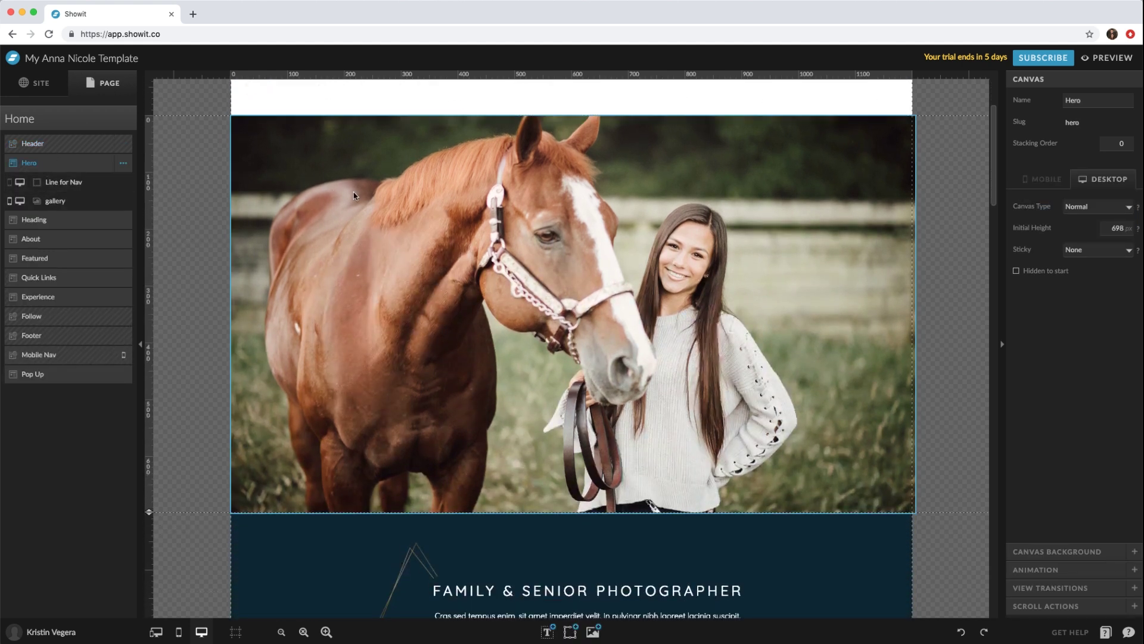
left_click(72, 185)
scroll(418, 198, "up", 3)
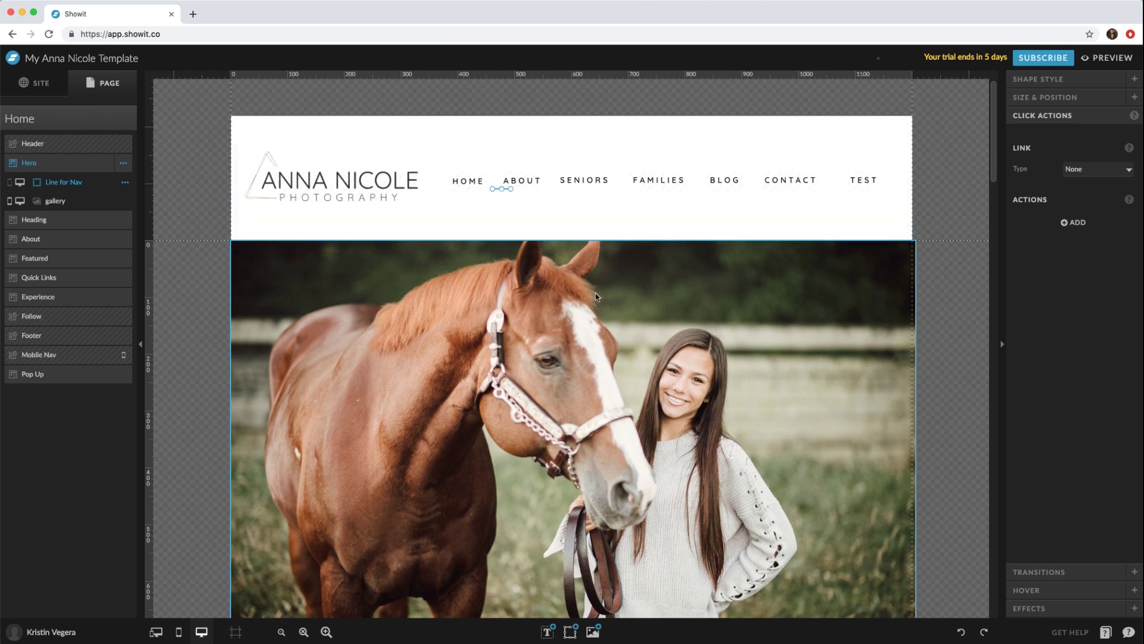
key("Left")
key("Left")
key("Left")
key("Left")
key("Left")
key("Left")
key("Left")
key("Left")
key("Left")
key("Left")
key("Left")
key("Left")
key("Left")
key("Left")
key("Left")
key("Left")
key("Left")
key("Left")
key("Left")
key("Left")
key("Left")
key("Left")
key("Left")
key("Left")
key("Left")
key("Left")
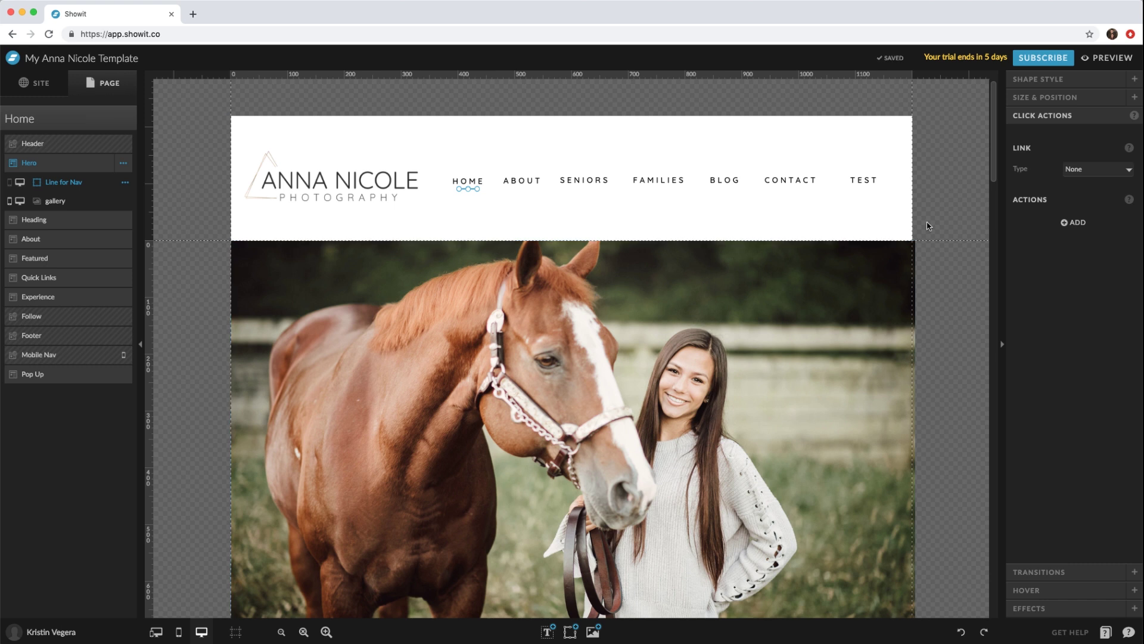
left_click(878, 243)
Open the About page and bring up its section list
mouse_move(891, 235)
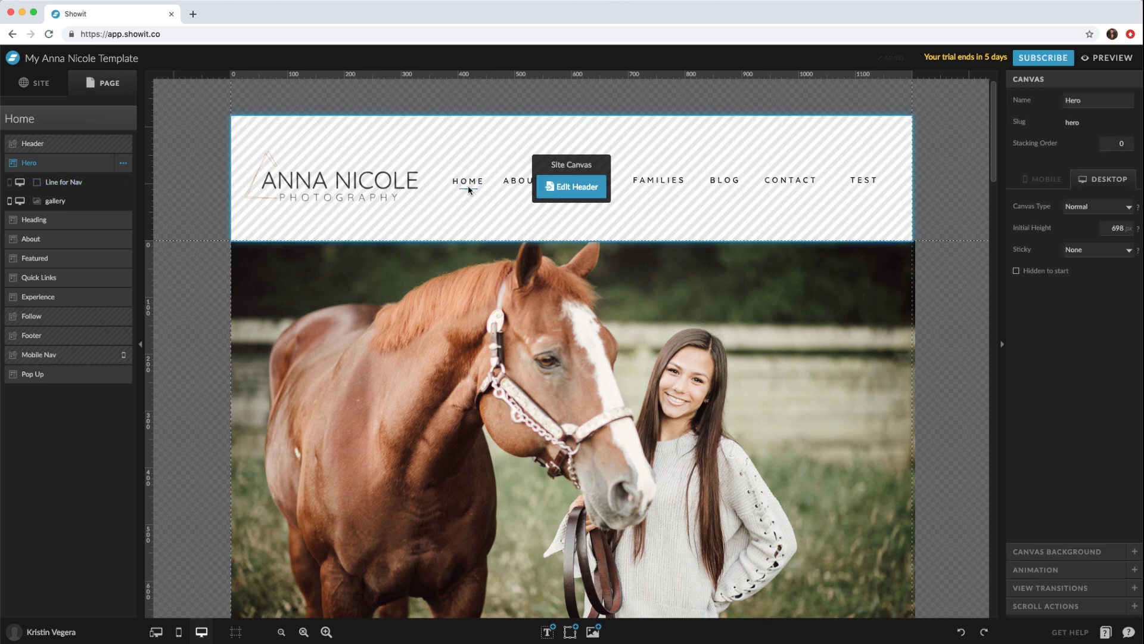
left_click(36, 83)
left_click(48, 238)
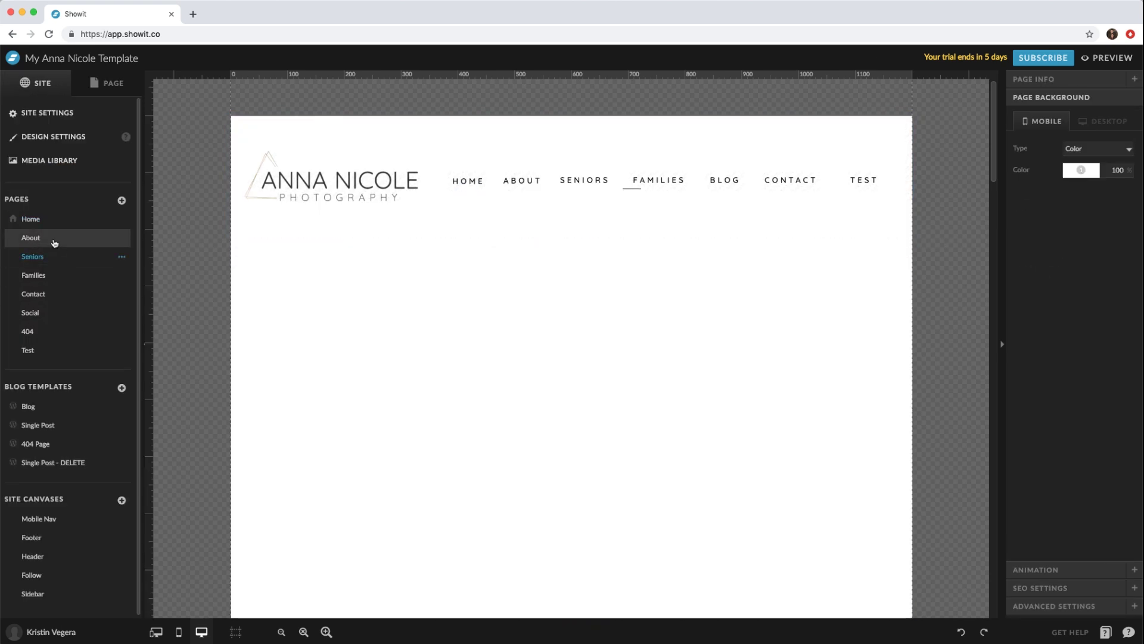
mouse_move(633, 199)
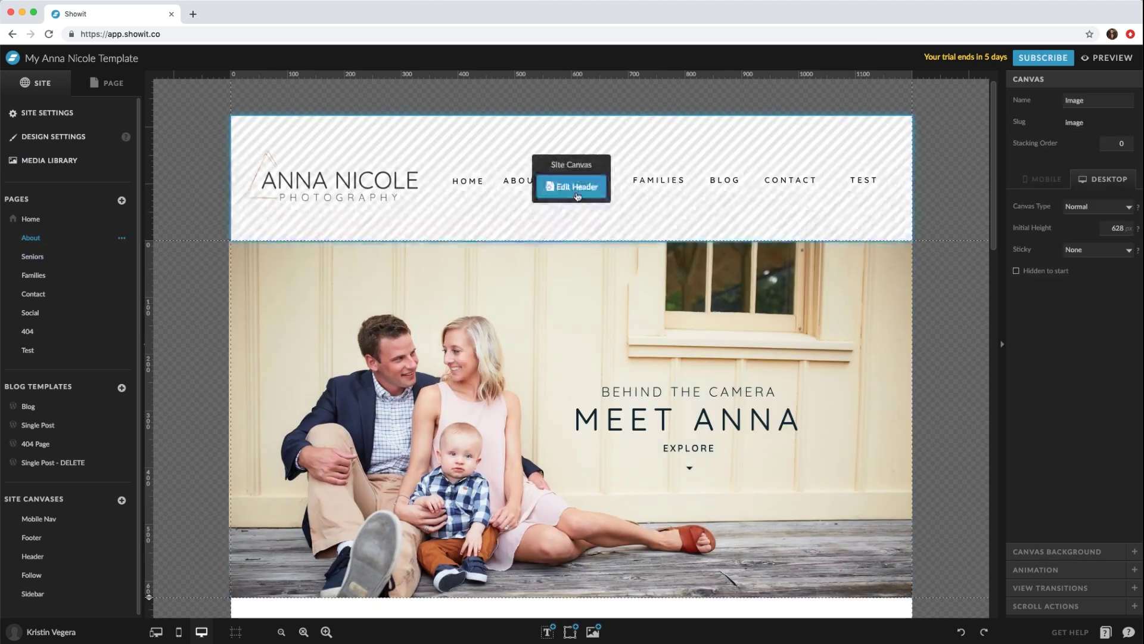
left_click(574, 186)
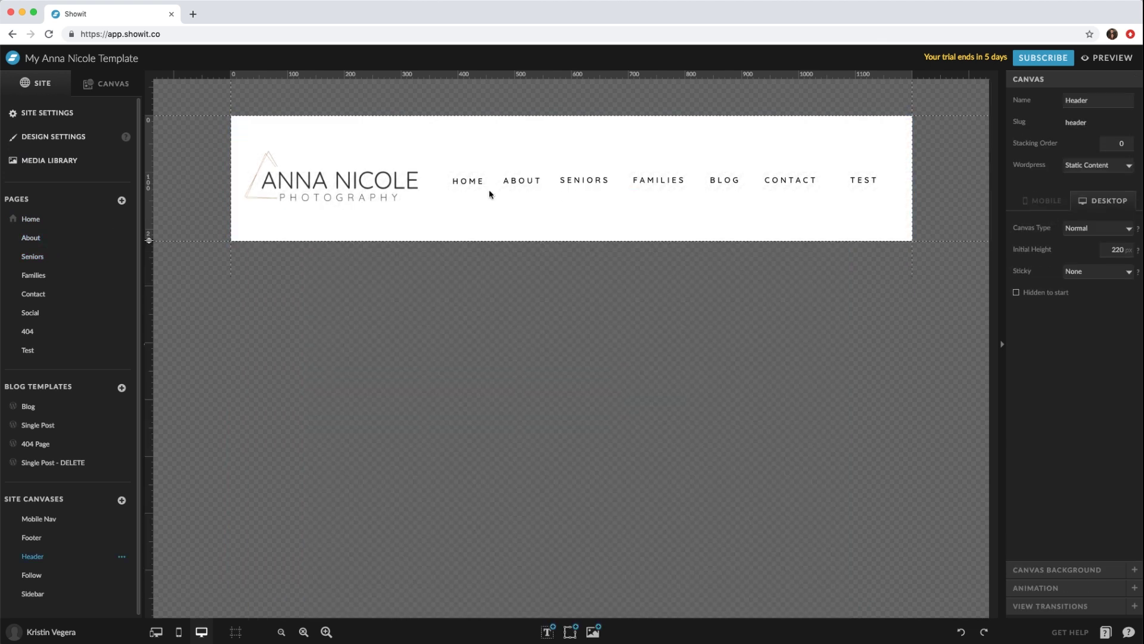
double_click(68, 238)
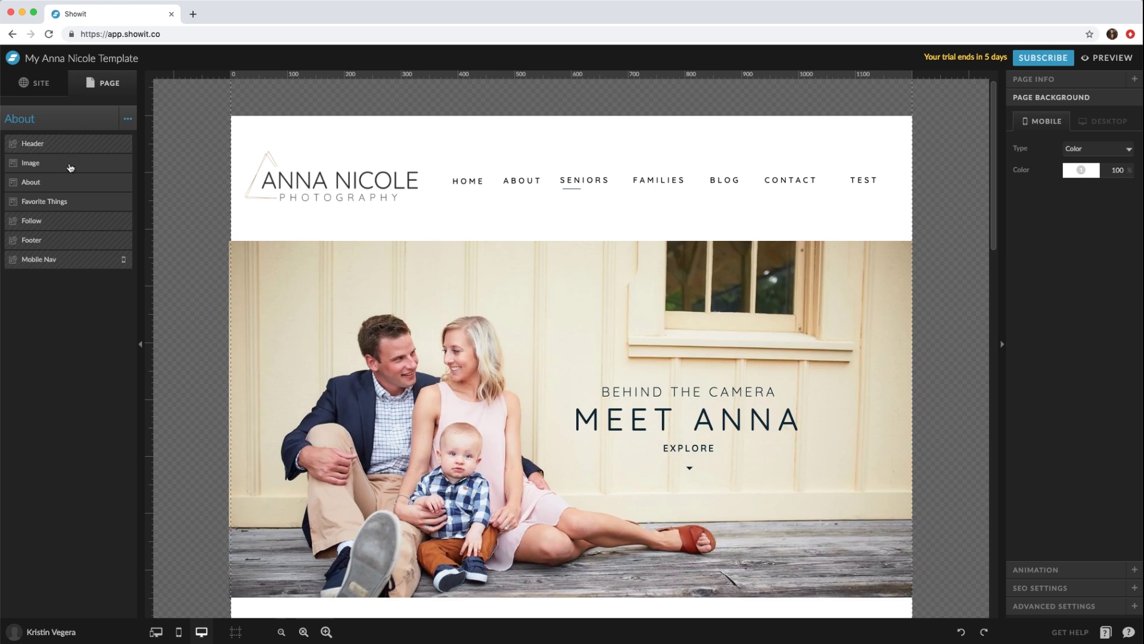
Select the Image section's Line for Nav and nudge it left beneath ABOUT
left_click(70, 165)
left_click(67, 149)
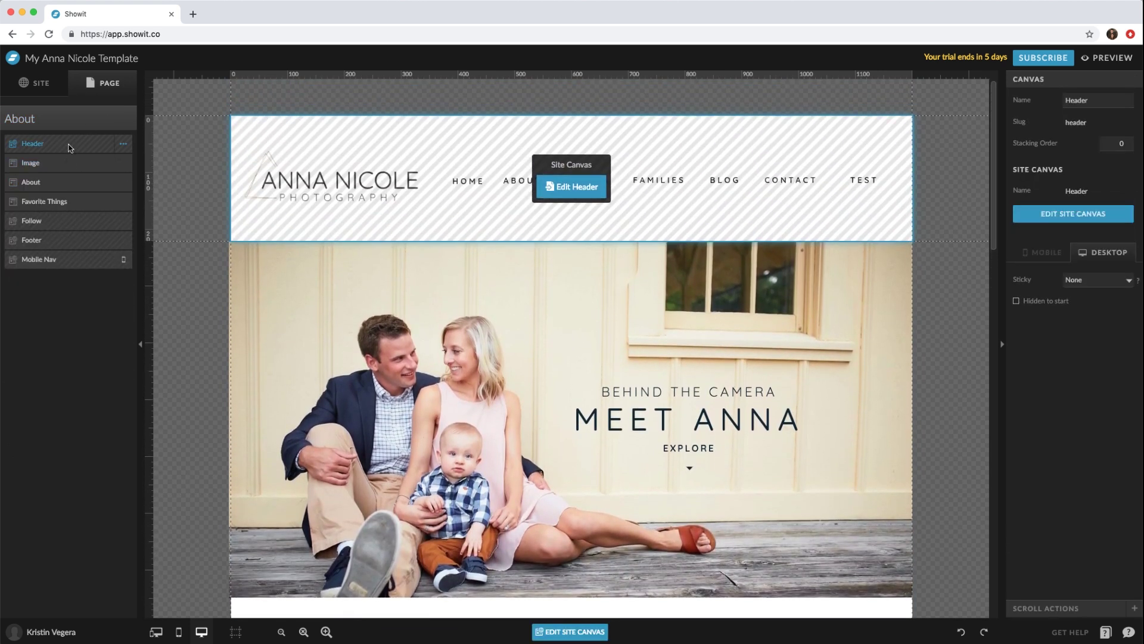
left_click(66, 161)
left_click(70, 276)
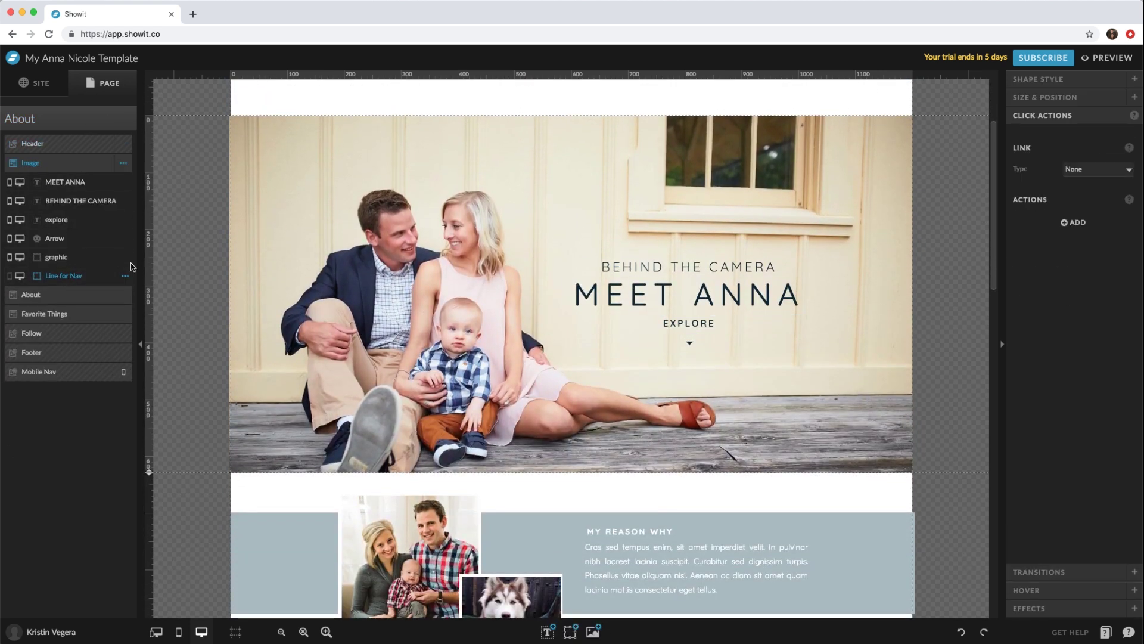
scroll(614, 206, "up", 2)
mouse_move(552, 198)
key("Left")
key("Left")
key("Left")
key("Left")
key("Left")
key("Left")
key("Left")
key("Left")
key("Left")
key("Left")
key("Left")
key("Left")
key("Left")
key("Left")
key("Left")
key("Left")
key("Left")
key("Left")
key("Left")
key("Left")
key("Left")
key("Left")
key("Left")
key("Left")
key("Left")
key("Left")
key("Left")
key("Left")
key("Left")
key("Left")
key("Left")
key("Left")
key("Left")
key("Left")
key("Left")
key("Left")
key("Left")
key("Left")
key("Left")
key("Left")
key("Left")
key("Left")
key("Left")
key("Left")
key("Left")
key("Left")
key("Left")
key("Left")
key("Left")
key("Left")
key("Left")
key("Left")
key("Left")
key("Left")
key("Left")
key("Left")
key("Left")
key("Left")
key("Left")
key("Left")
key("Left")
key("Left")
key("Left")
key("Left")
key("Left")
key("Left")
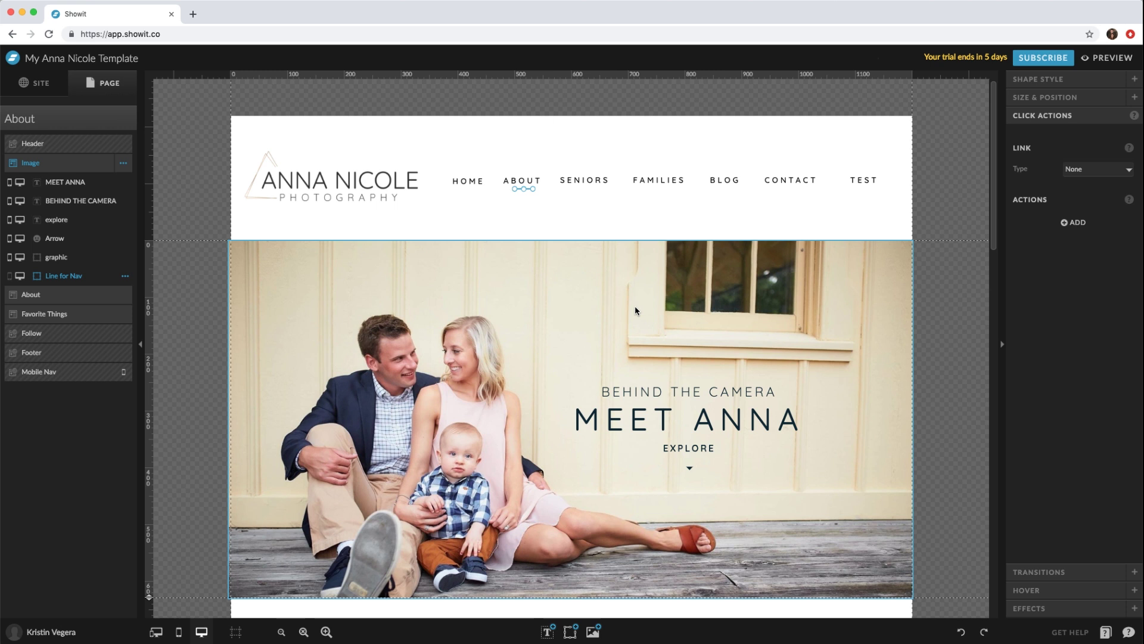
On the Test page, paste the nav underline and drag it under TEST
mouse_move(520, 210)
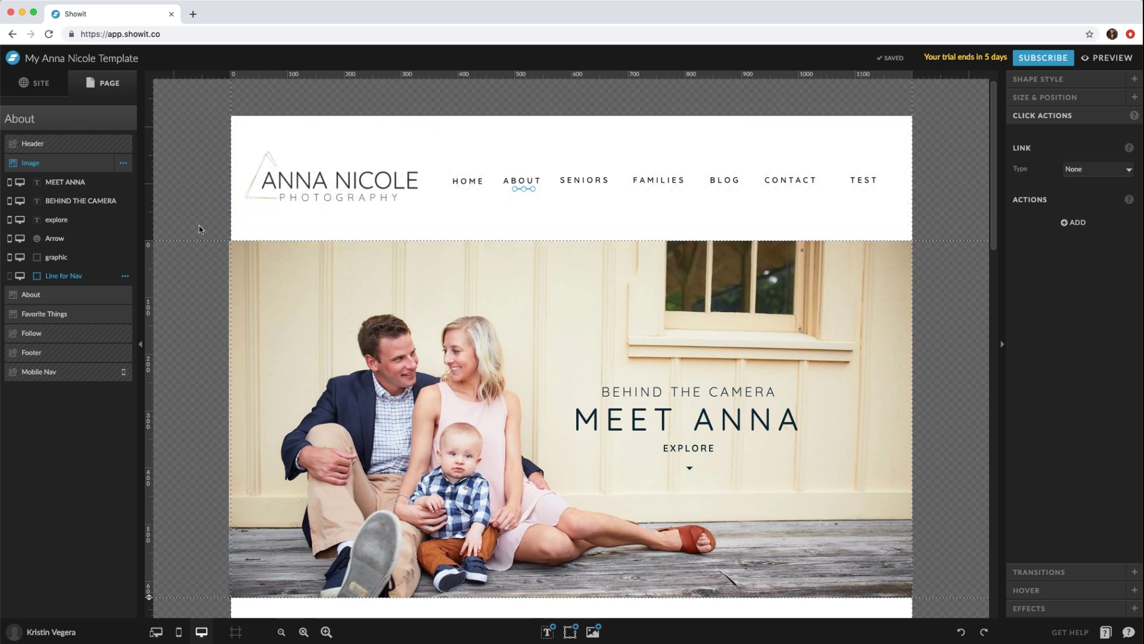
left_click(37, 83)
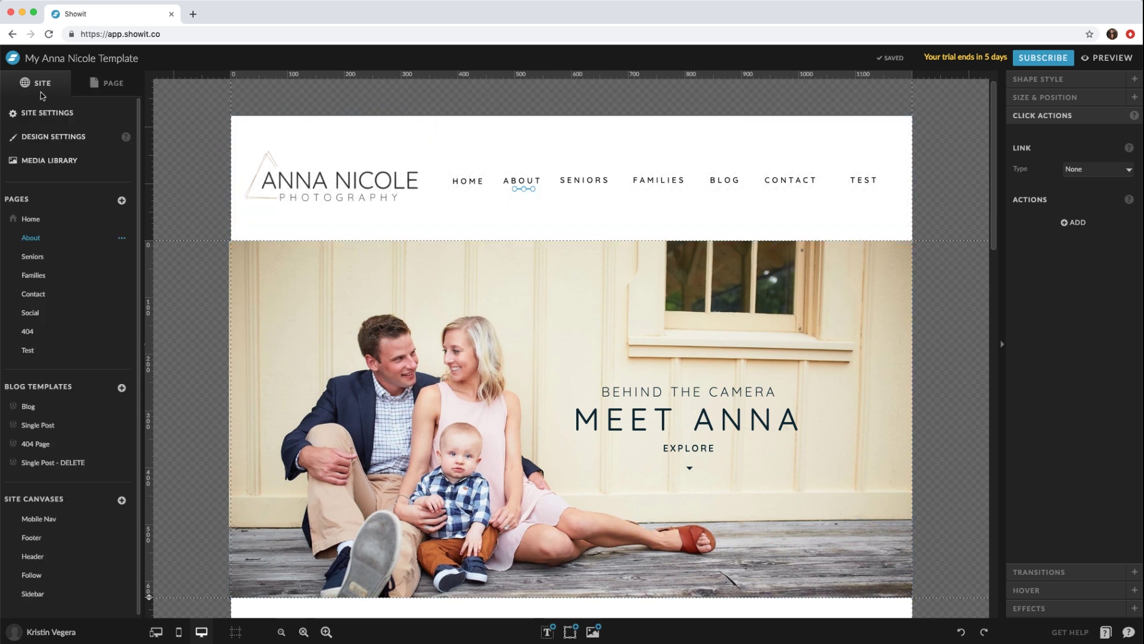
left_click(44, 351)
left_click(701, 283)
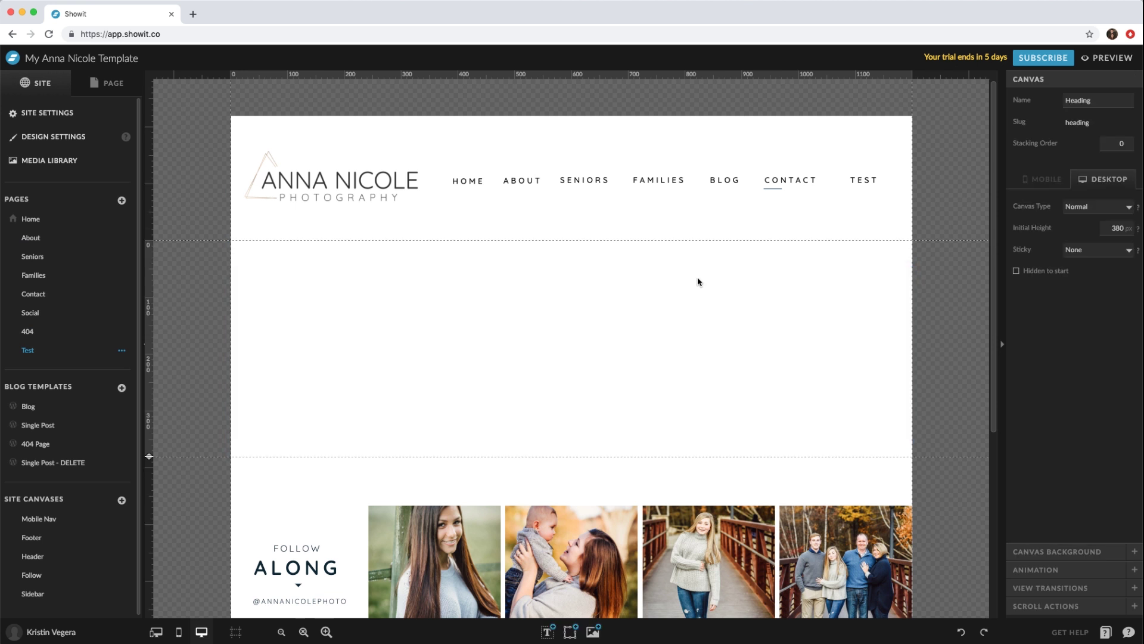
key("ctrl+v")
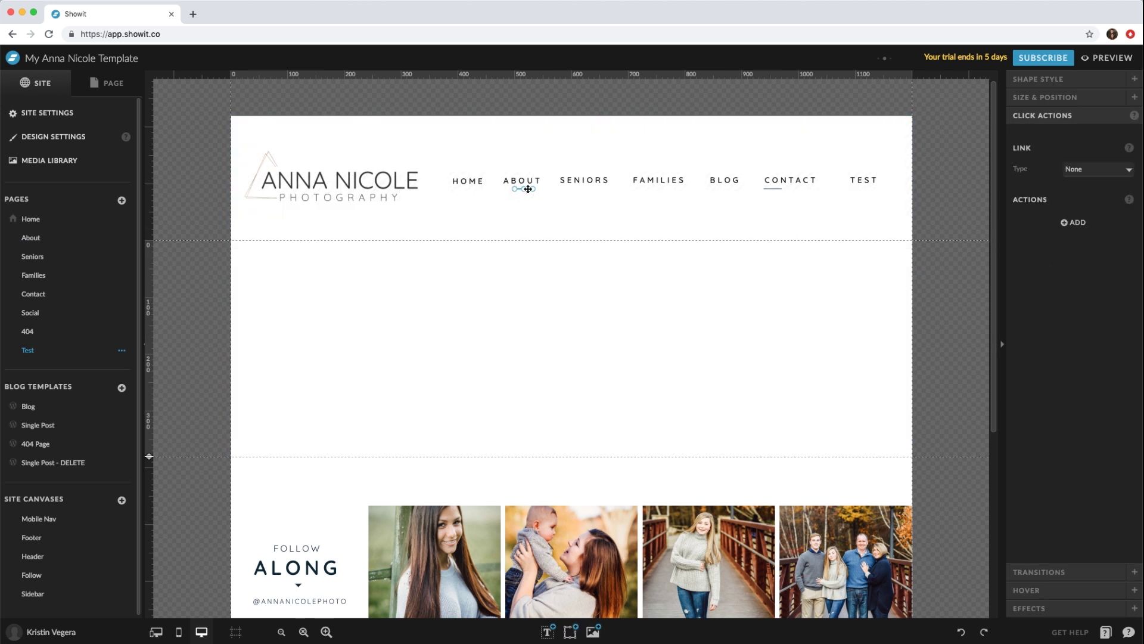
left_click_drag(527, 188, 868, 192)
Delete the old Line for Nav layer under CONTACT
mouse_move(776, 204)
left_click(111, 83)
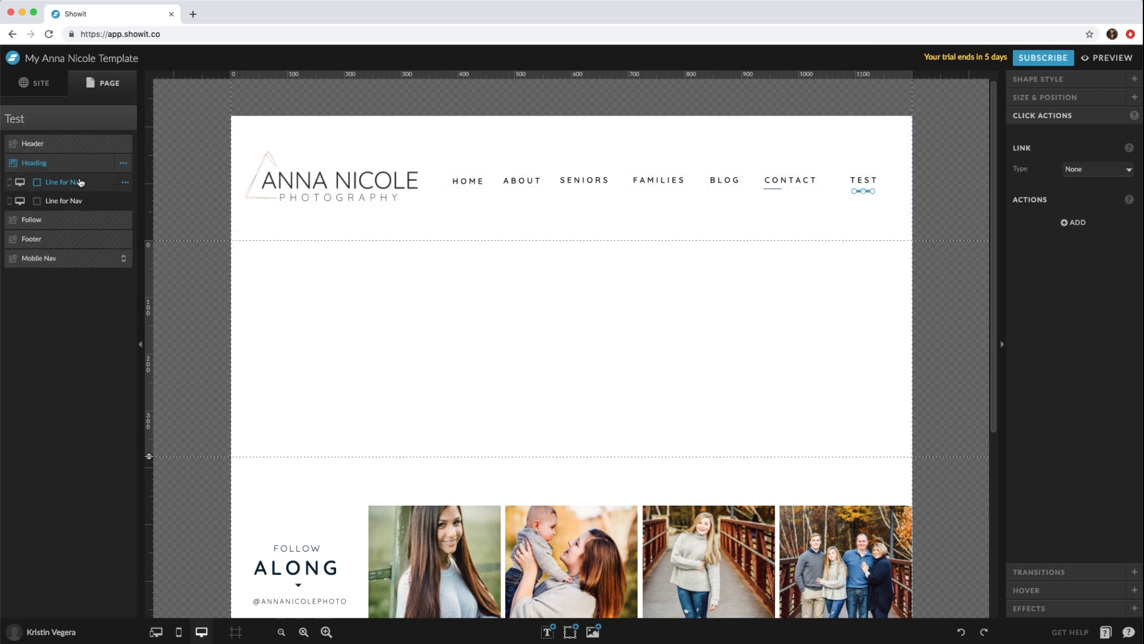
left_click(79, 201)
key("Delete")
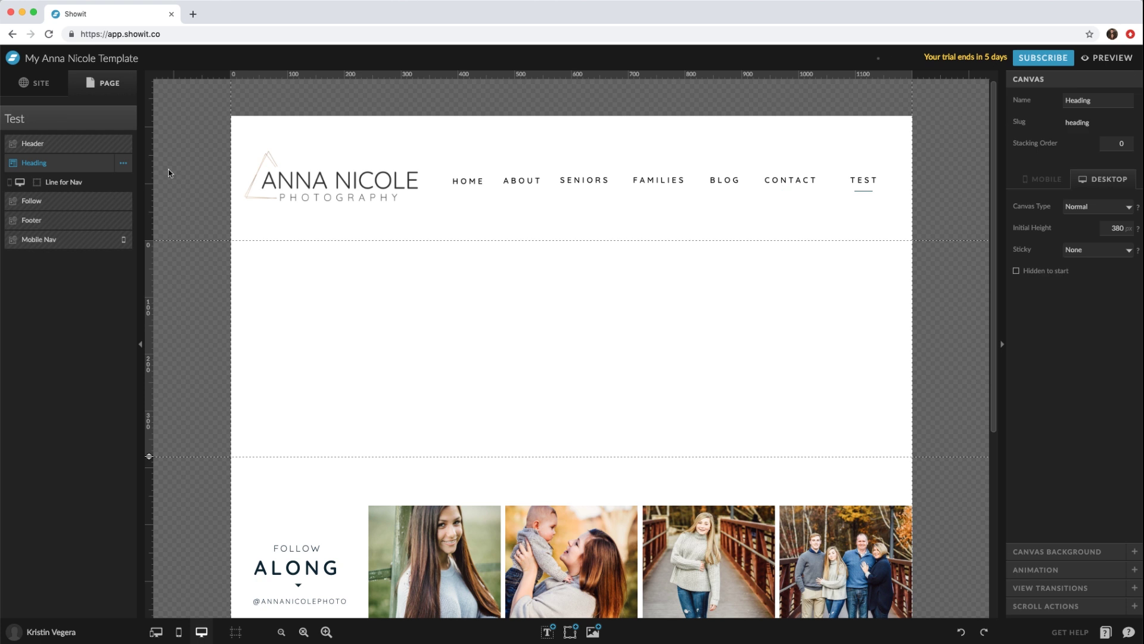
mouse_move(842, 199)
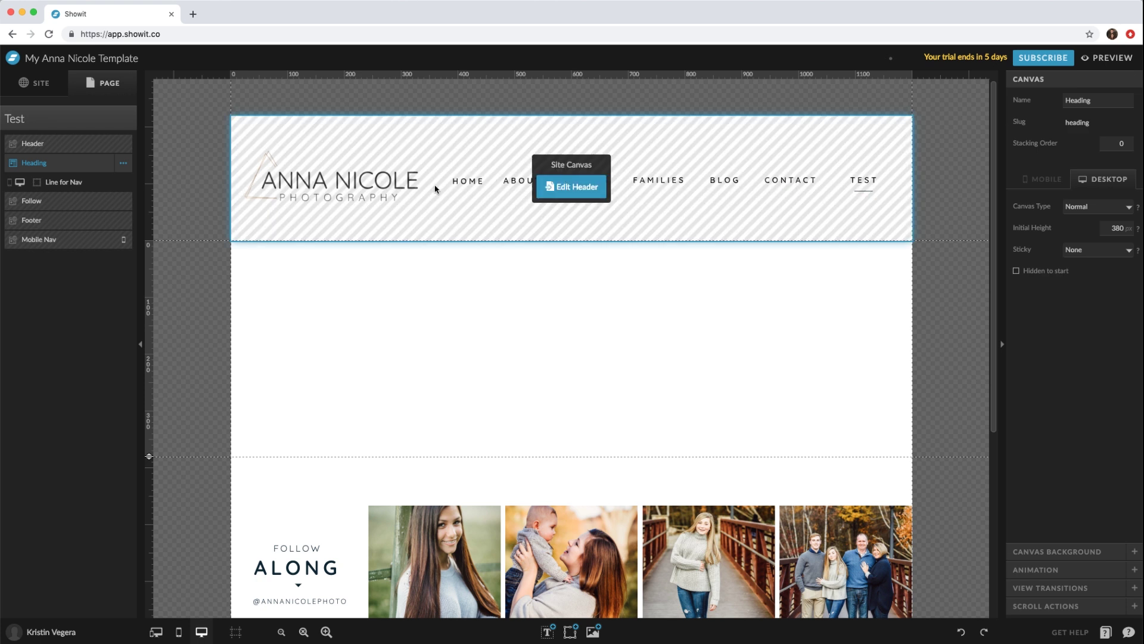
Open the Mobile Nav canvas in the mobile layout
left_click(45, 86)
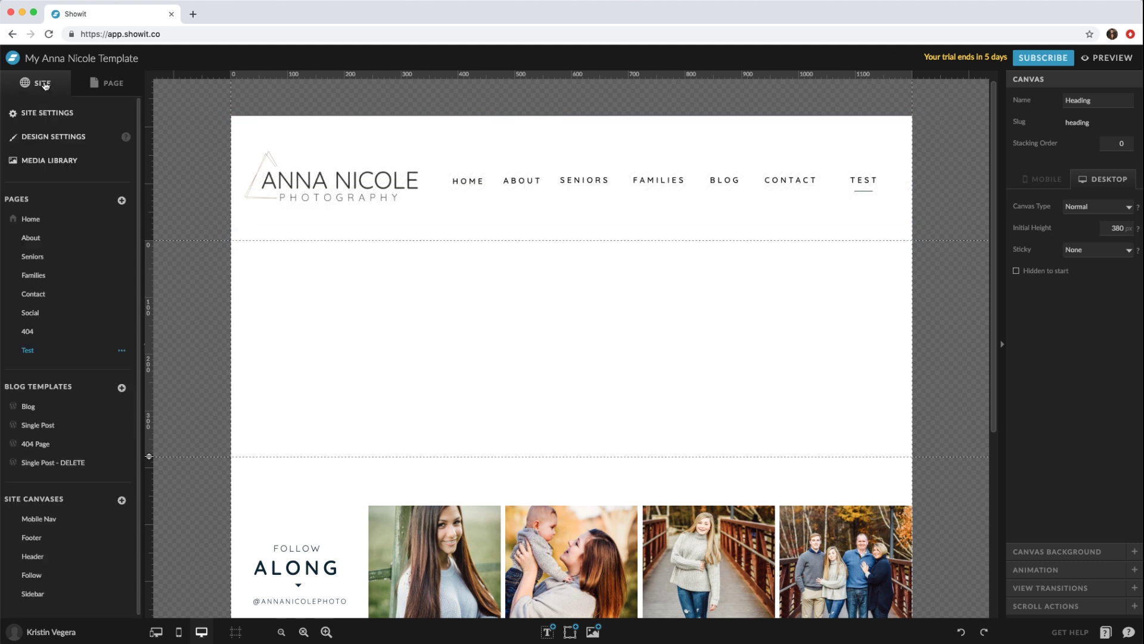
left_click(31, 219)
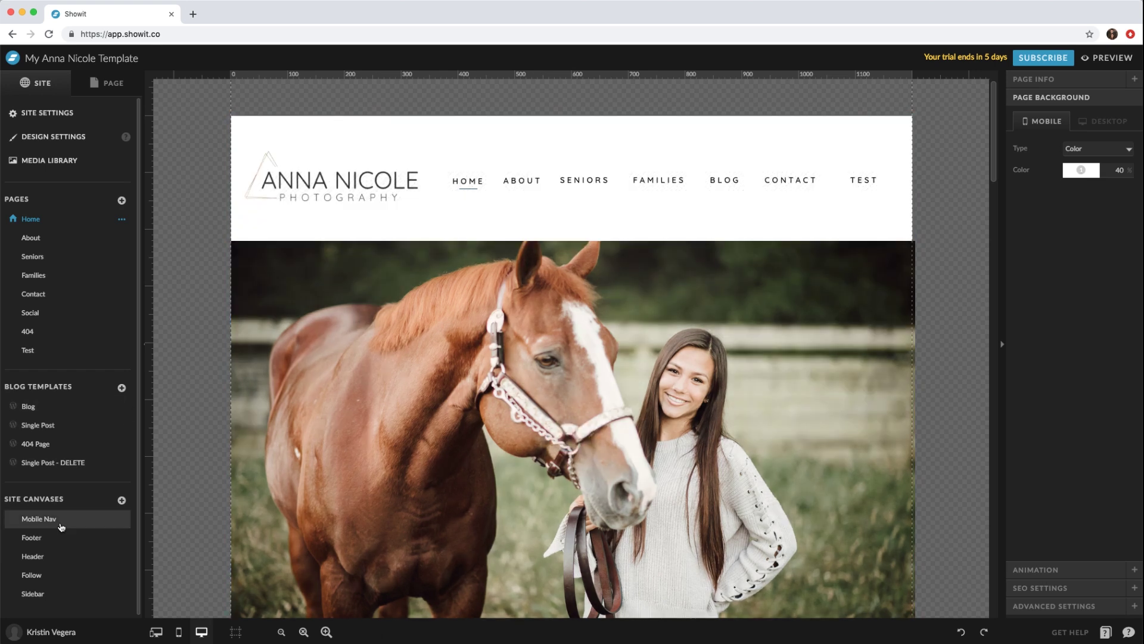
left_click(60, 519)
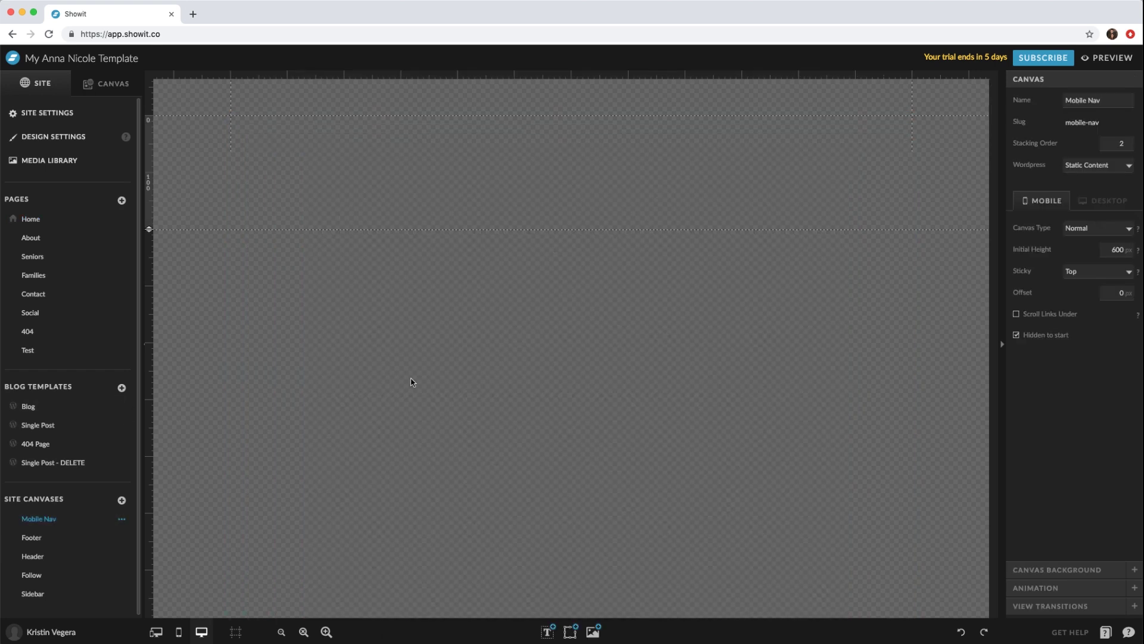
left_click(178, 631)
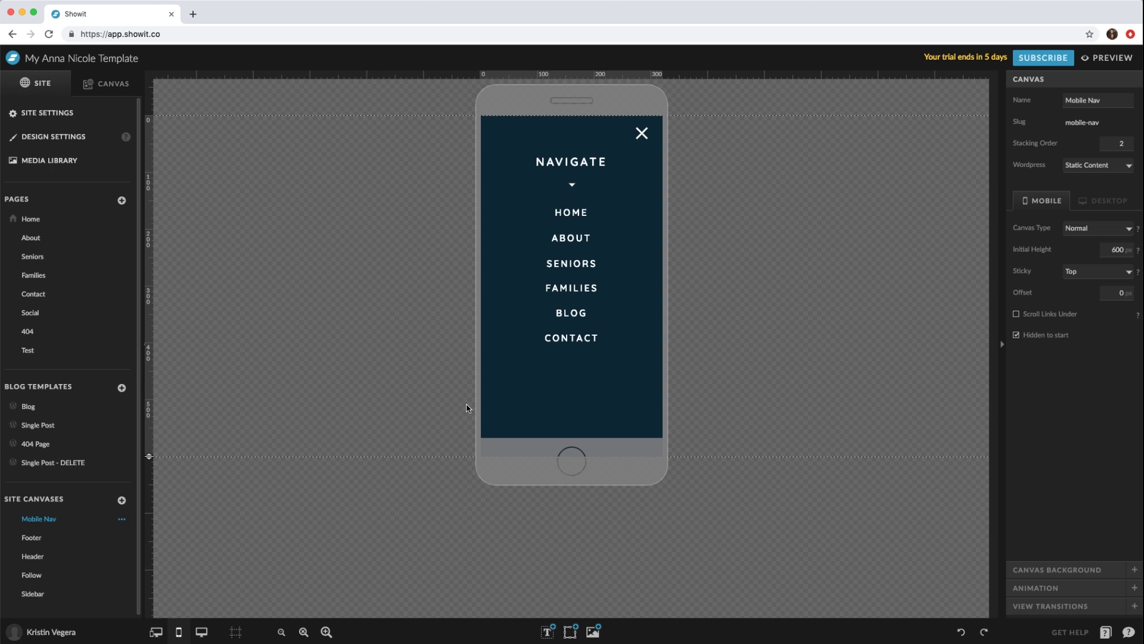
Duplicate CONTACT just below itself, rename the copy TEST and align it
left_click(577, 339)
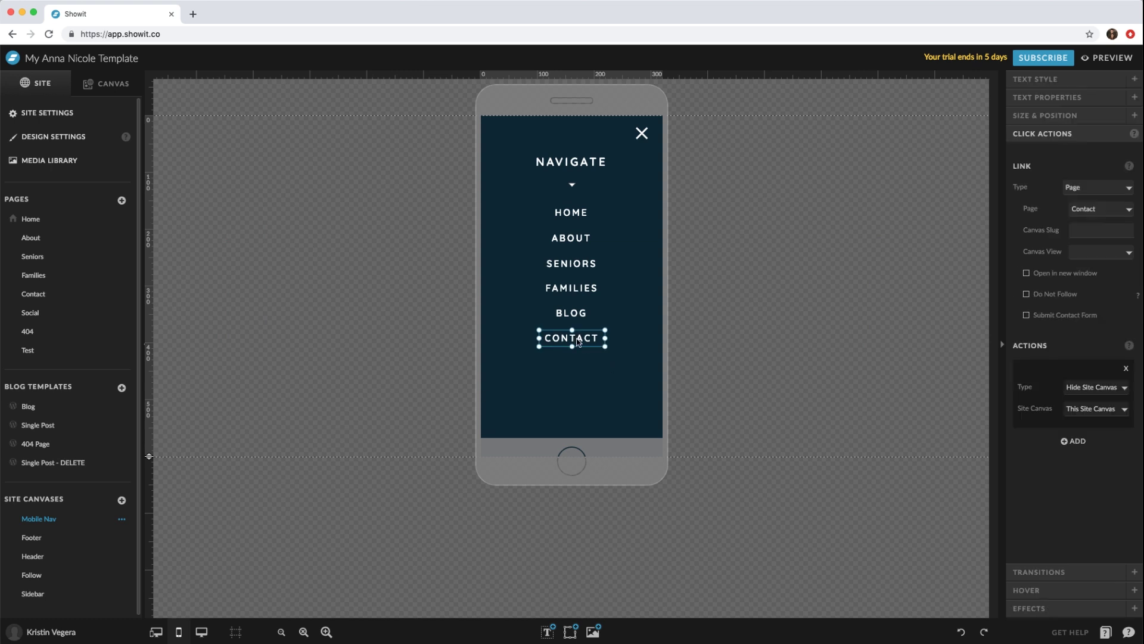
left_click_drag(577, 340, 587, 365, "alt")
double_click(587, 364)
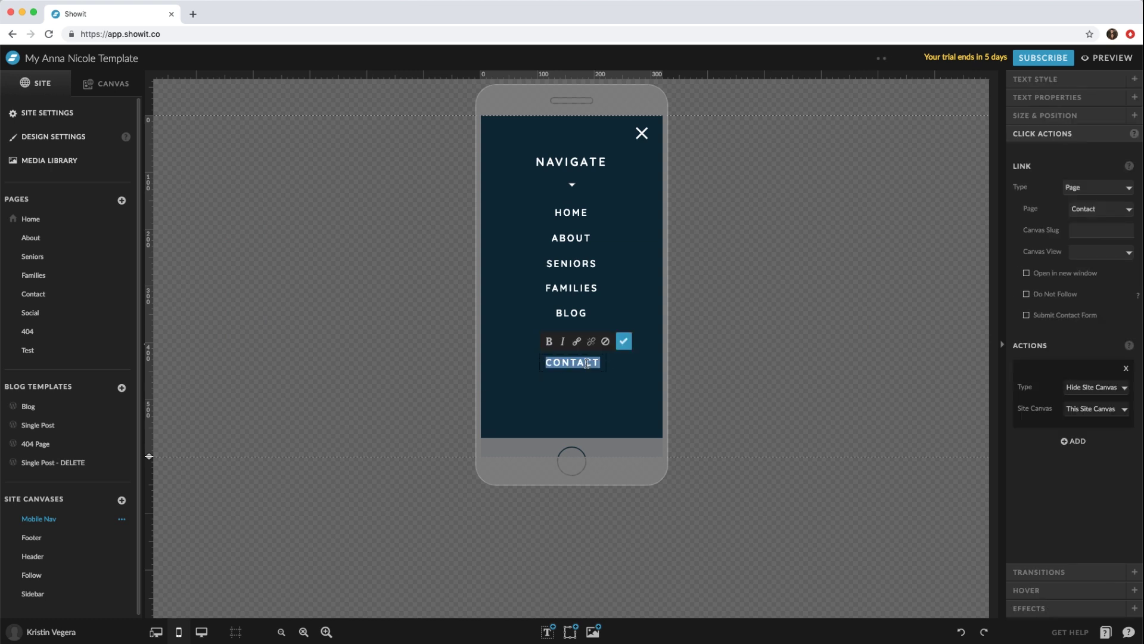
type("TEST")
key("Escape")
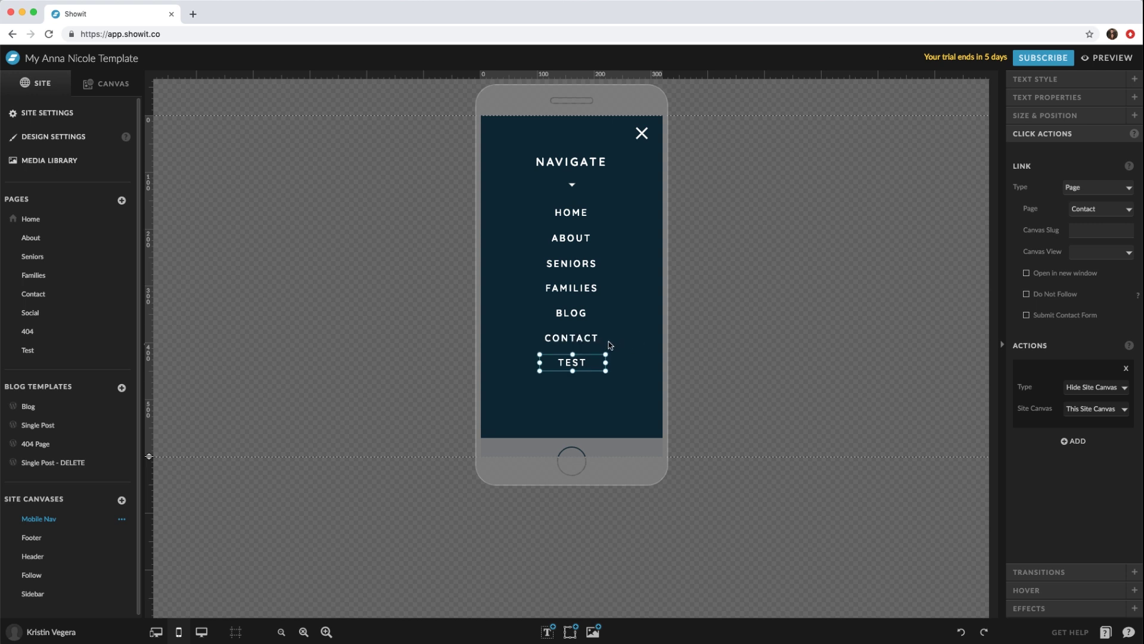
left_click_drag(583, 365, 582, 363)
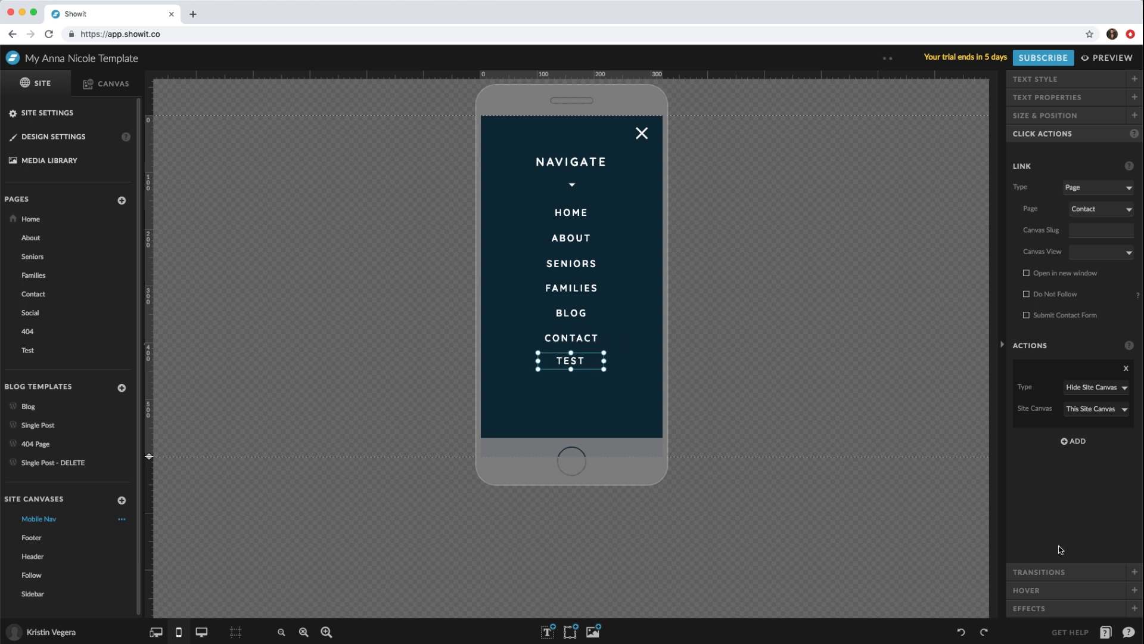
Link the TEST item to the Test page, then open the Footer canvas
left_click(1085, 211)
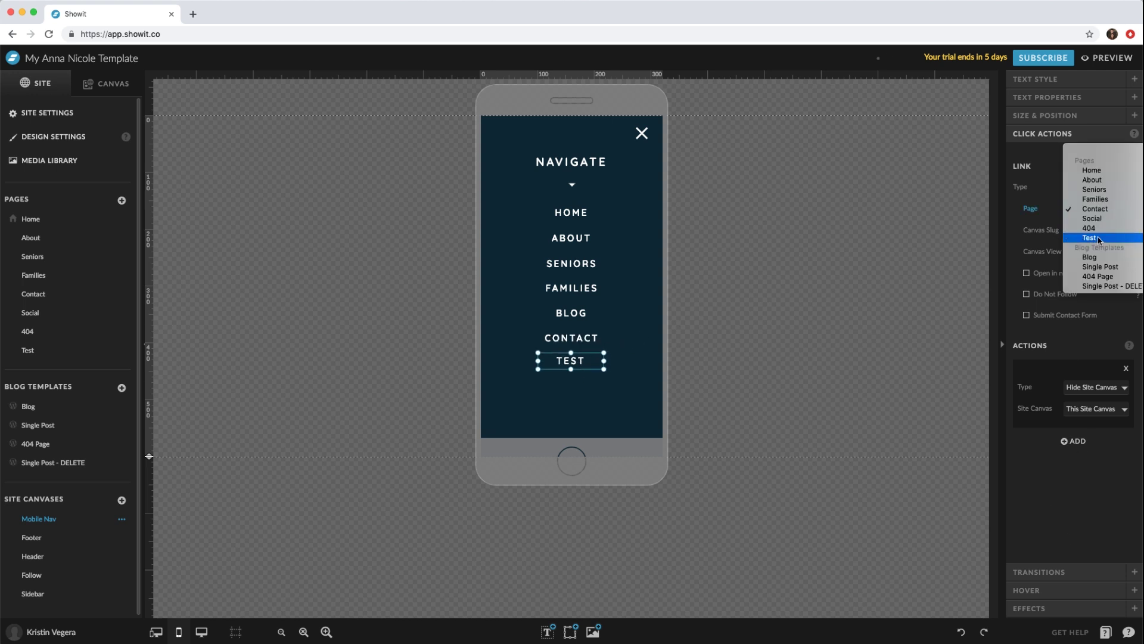
left_click(1089, 237)
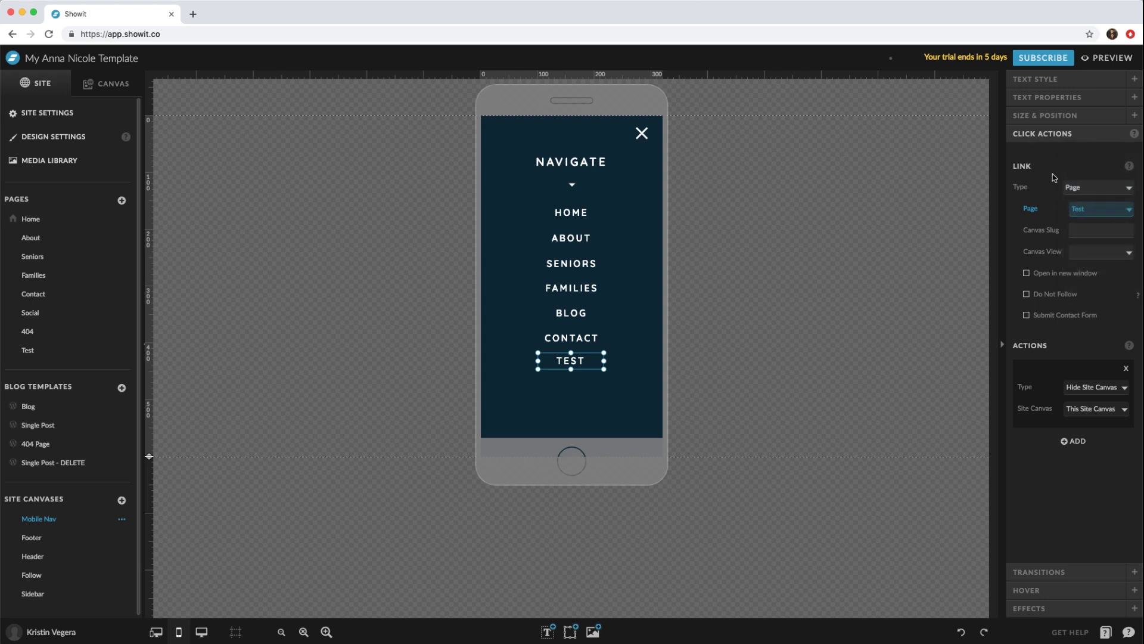
left_click(881, 251)
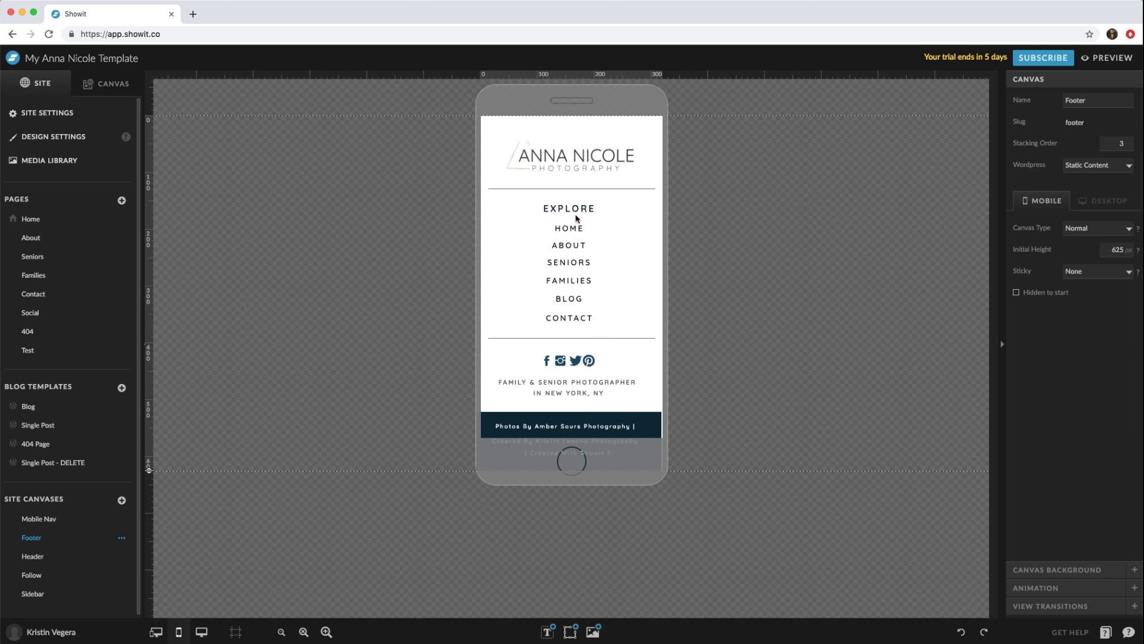
Extend the mobile footer to 734 px, then move the icons, tagline and credit bar down, centred
left_click_drag(563, 208, 564, 202)
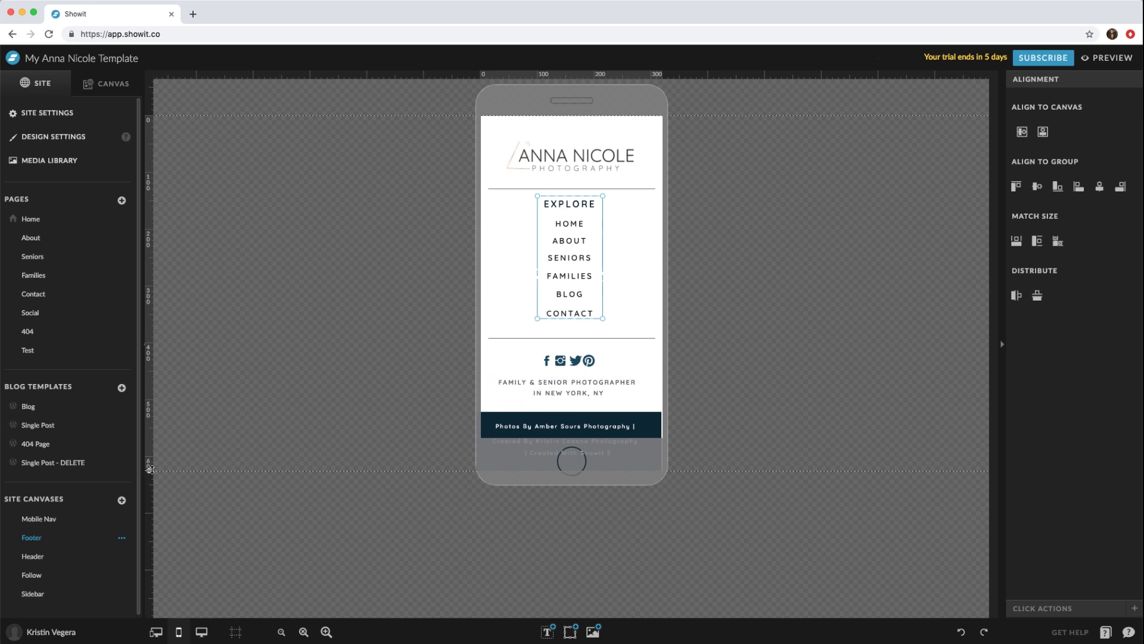
left_click_drag(150, 469, 157, 532)
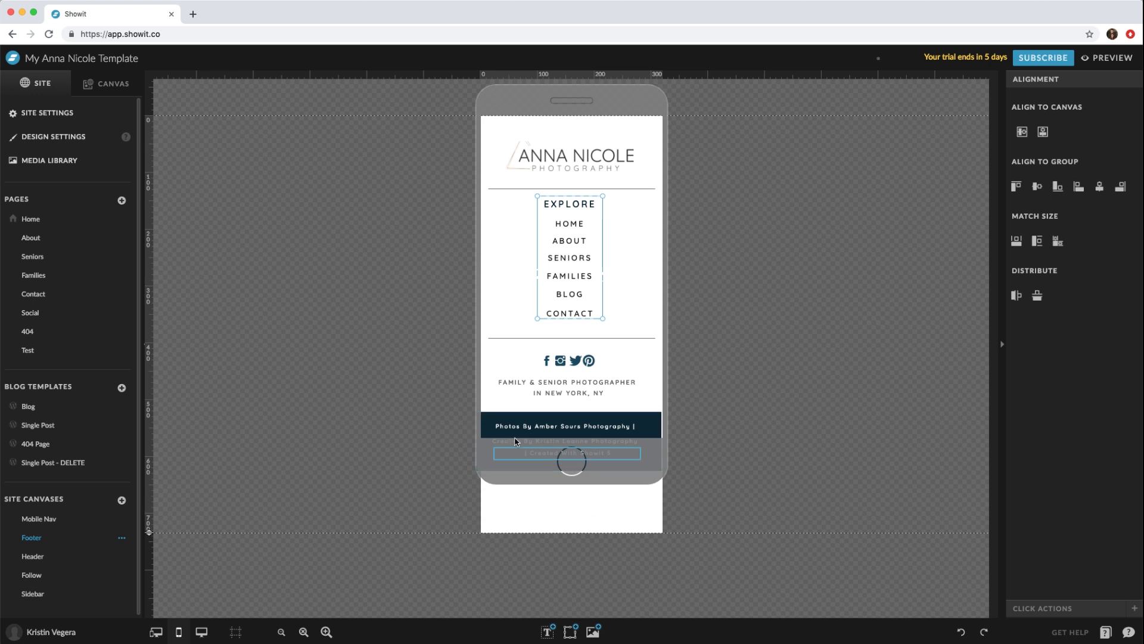
left_click_drag(643, 503, 483, 328)
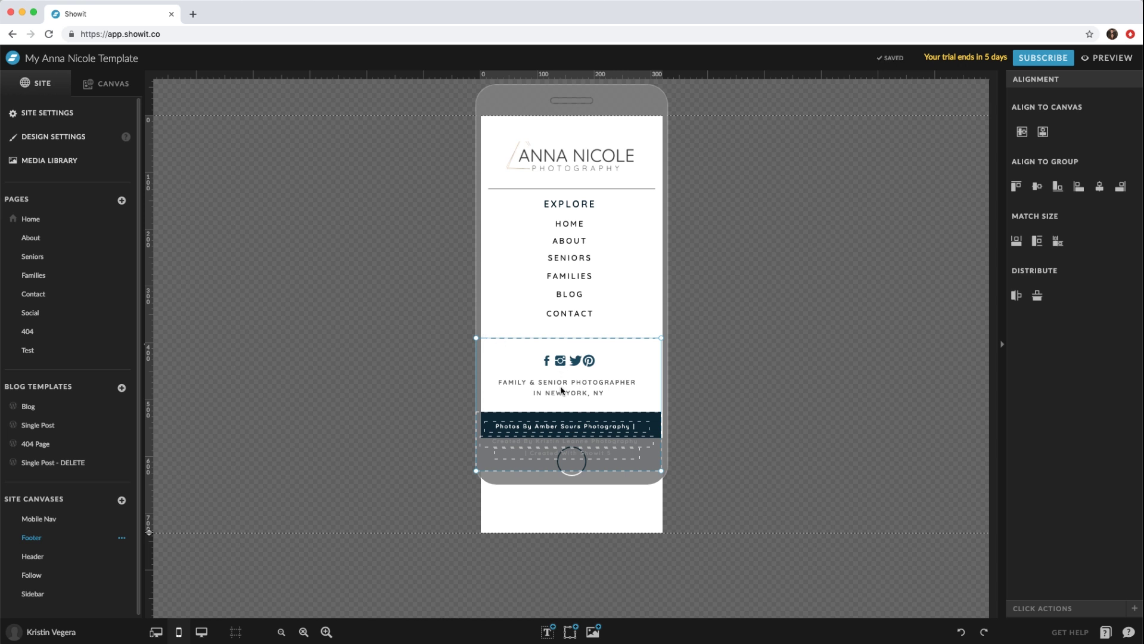
left_click_drag(561, 391, 605, 400)
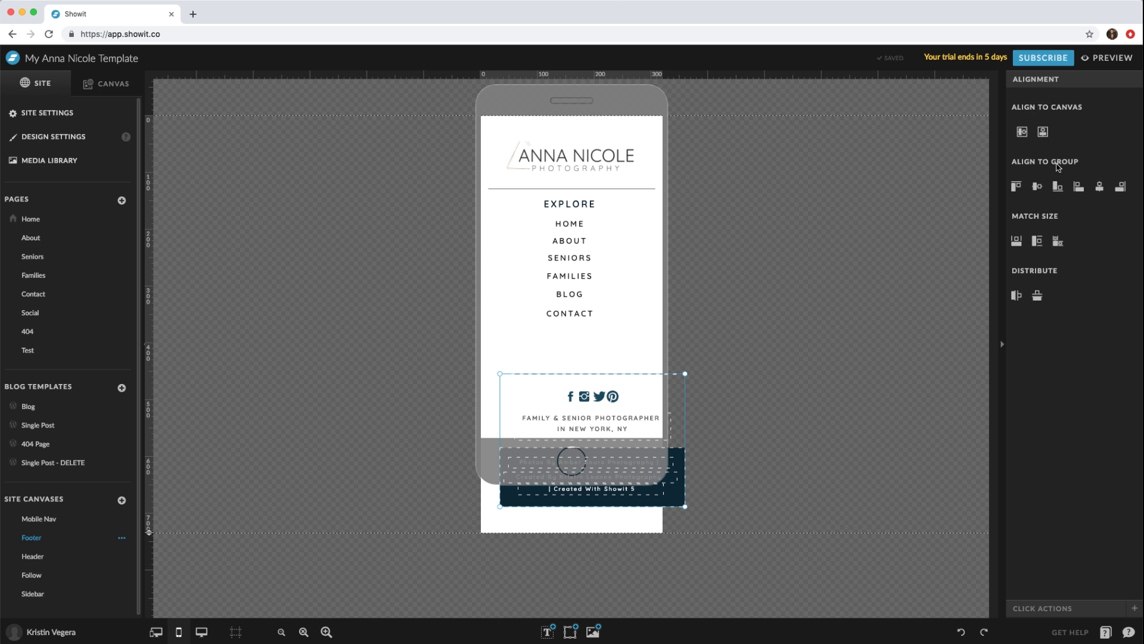
left_click(1042, 132)
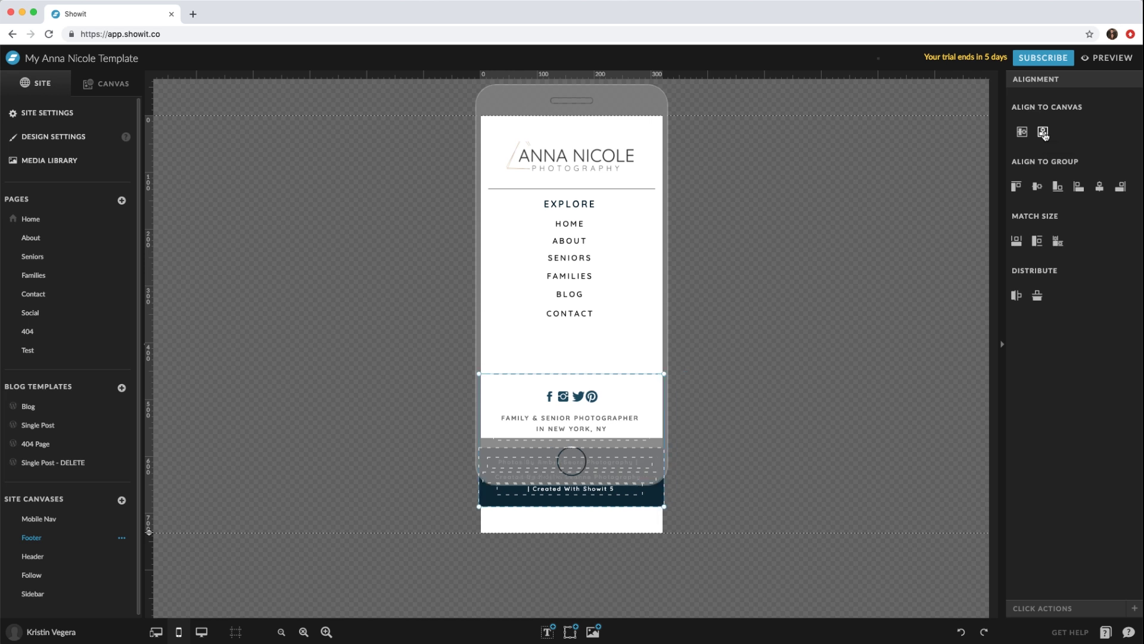
Duplicate the footer's CONTACT link below itself and rename the copy TEST
left_click(594, 348)
left_click(578, 313)
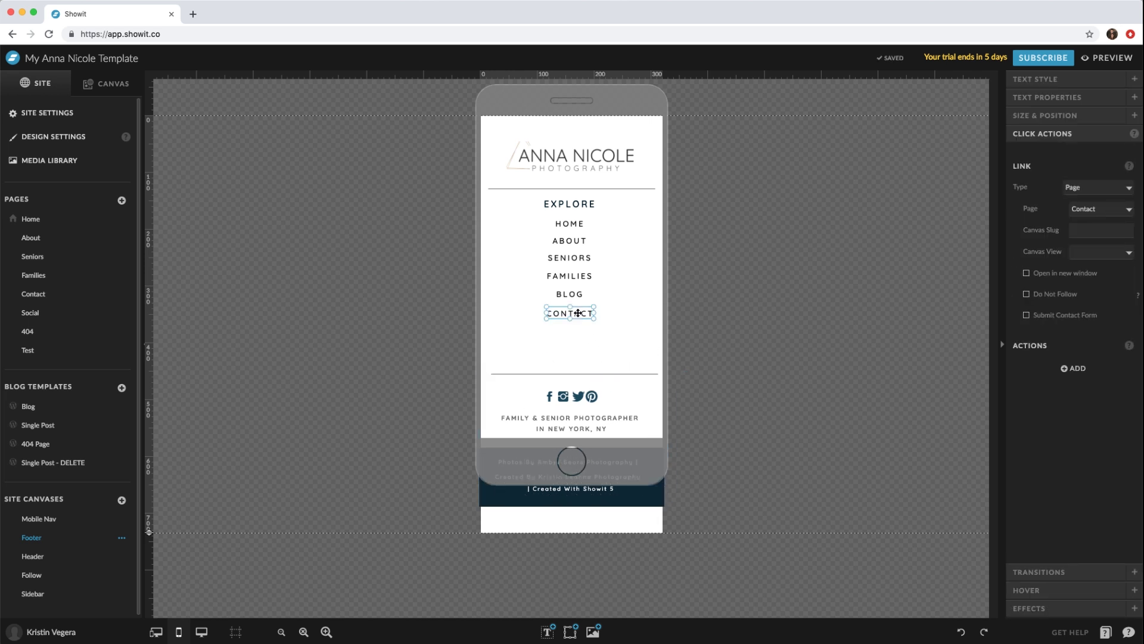
left_click_drag(579, 317, 579, 339)
double_click(578, 337)
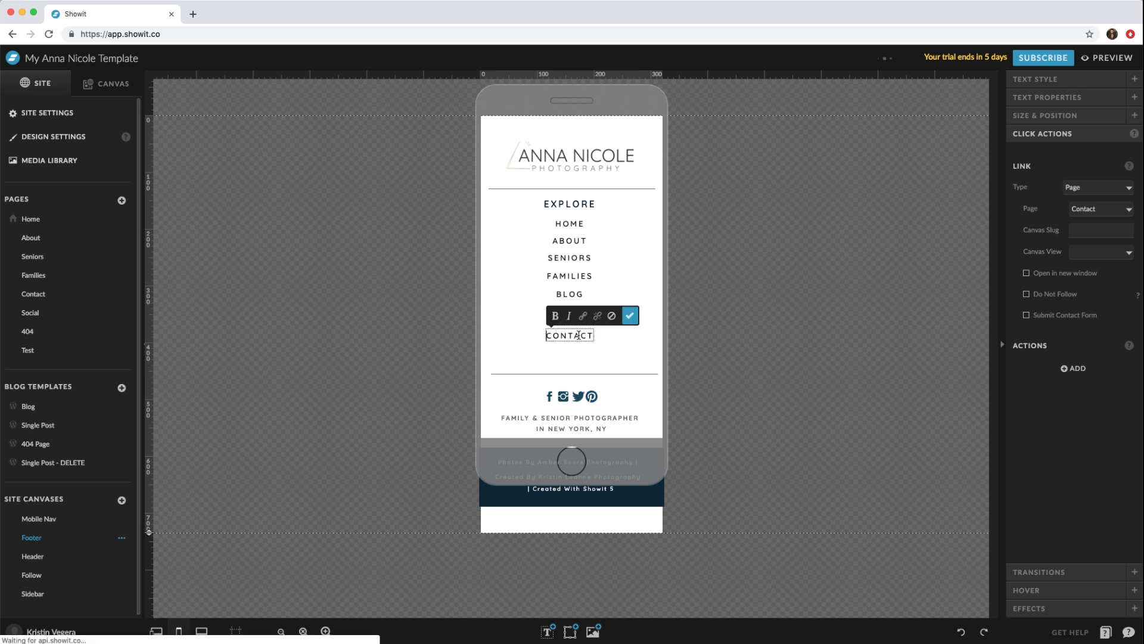
type("TEST")
left_click(630, 316)
left_click(601, 351)
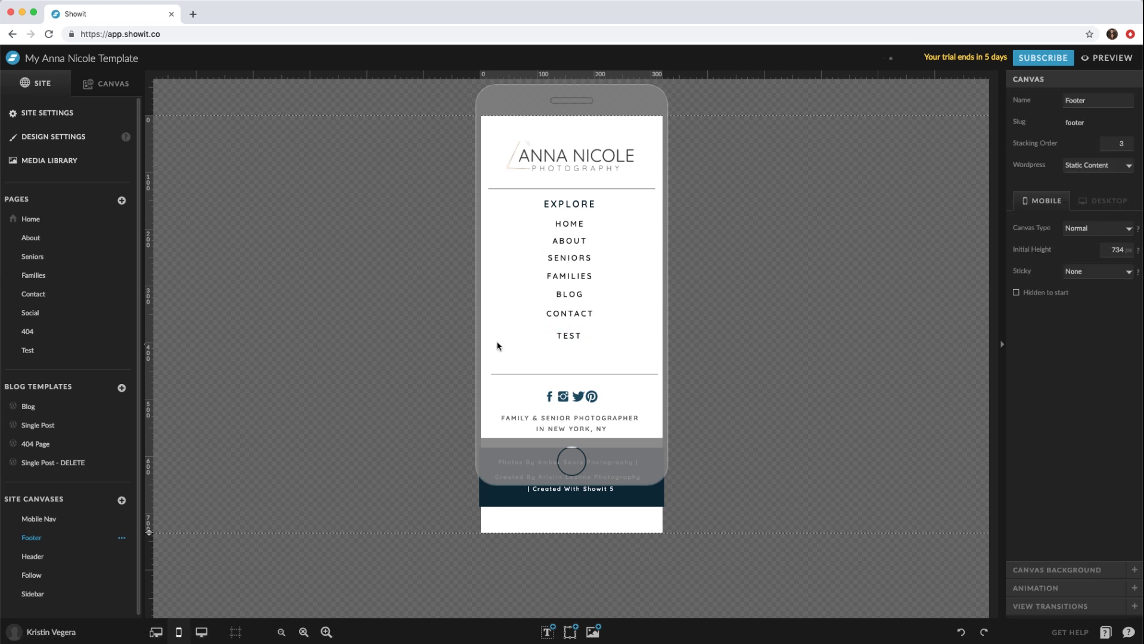
On desktop, put FAMILIES under SENIORS and form a BLOG, CONTACT, TEST column beside HOME
left_click(215, 632)
left_click(361, 228)
left_click_drag(362, 228, 362, 246)
left_click(360, 183)
left_click_drag(359, 182, 299, 242)
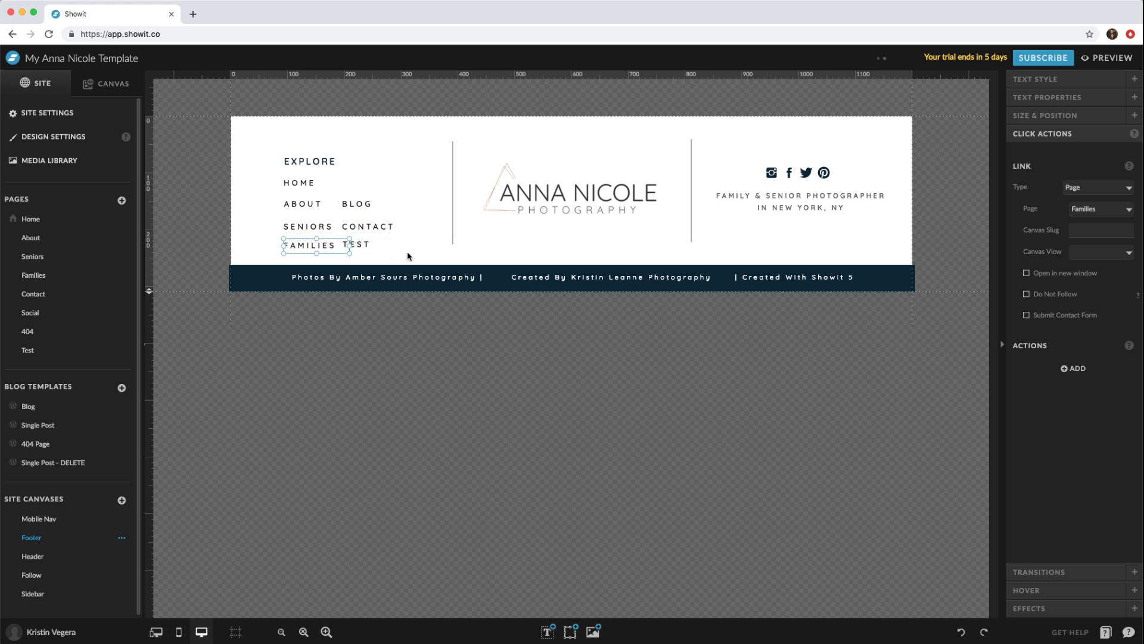
left_click_drag(410, 261, 340, 195)
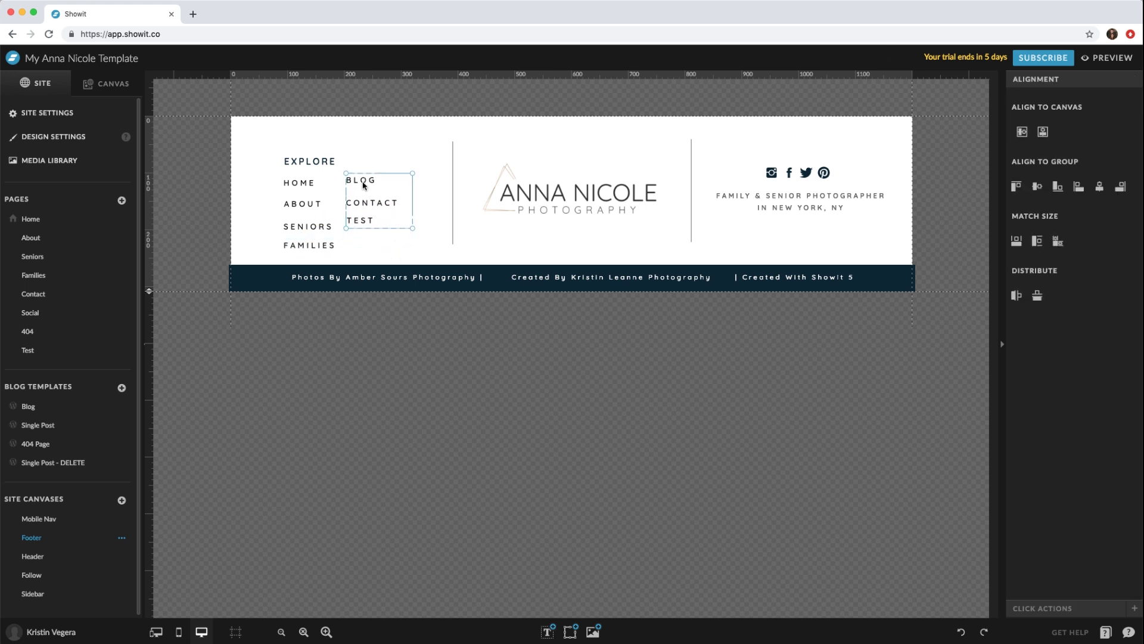